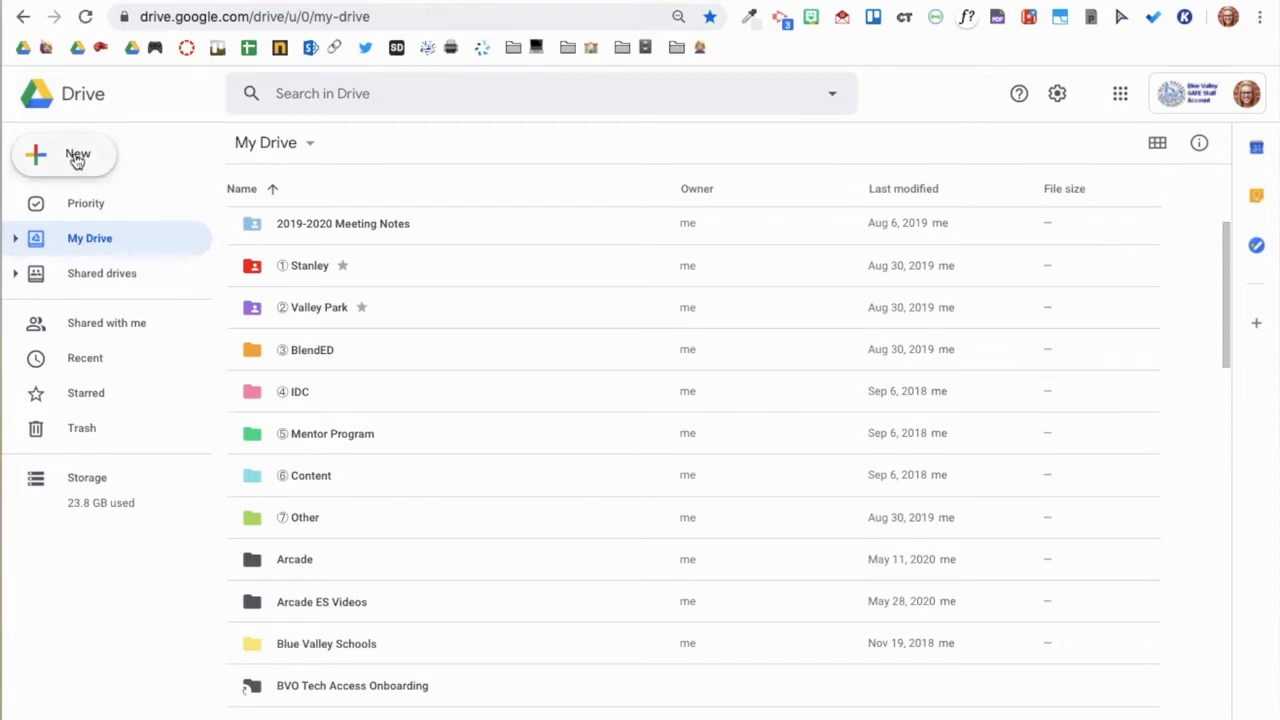
Make a new My Drive folder called '1-Canvas Graphics' and open it
{"action": "left_click", "coordinate": [77, 156]}
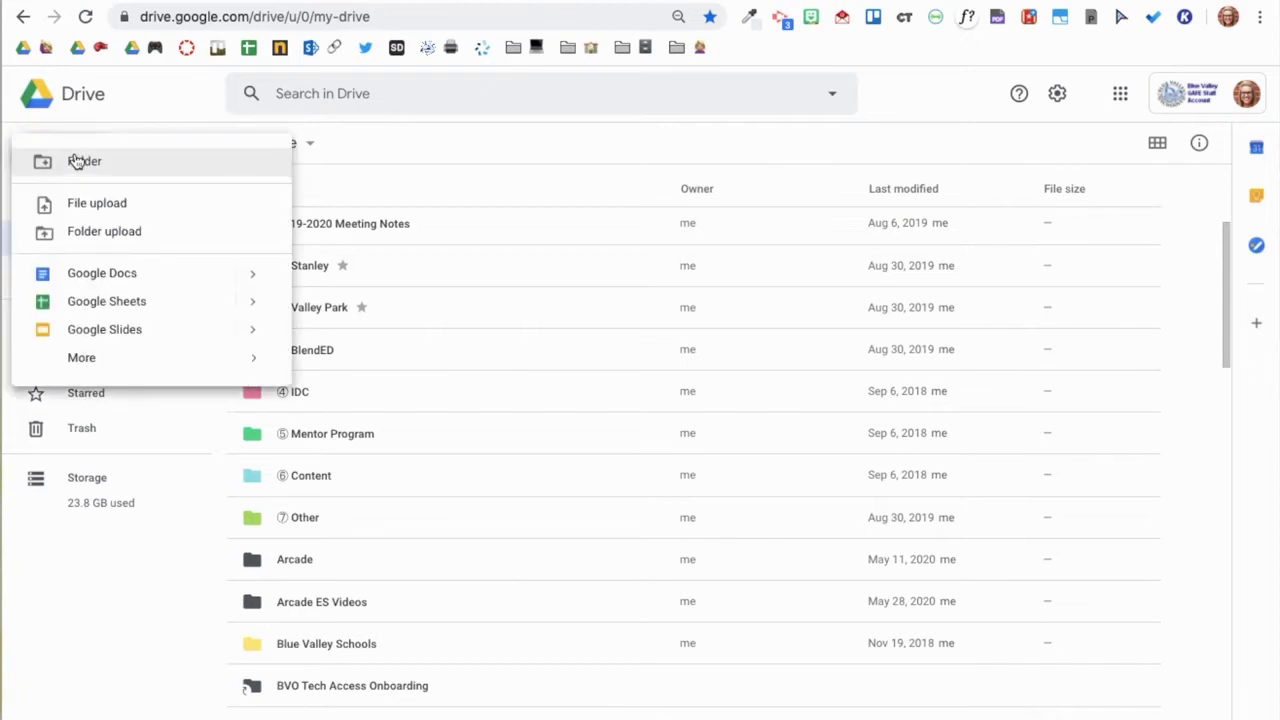
{"action": "left_click", "coordinate": [78, 160]}
{"action": "type", "text": "1-Canvas Graphics"}
{"action": "key", "text": "Return"}
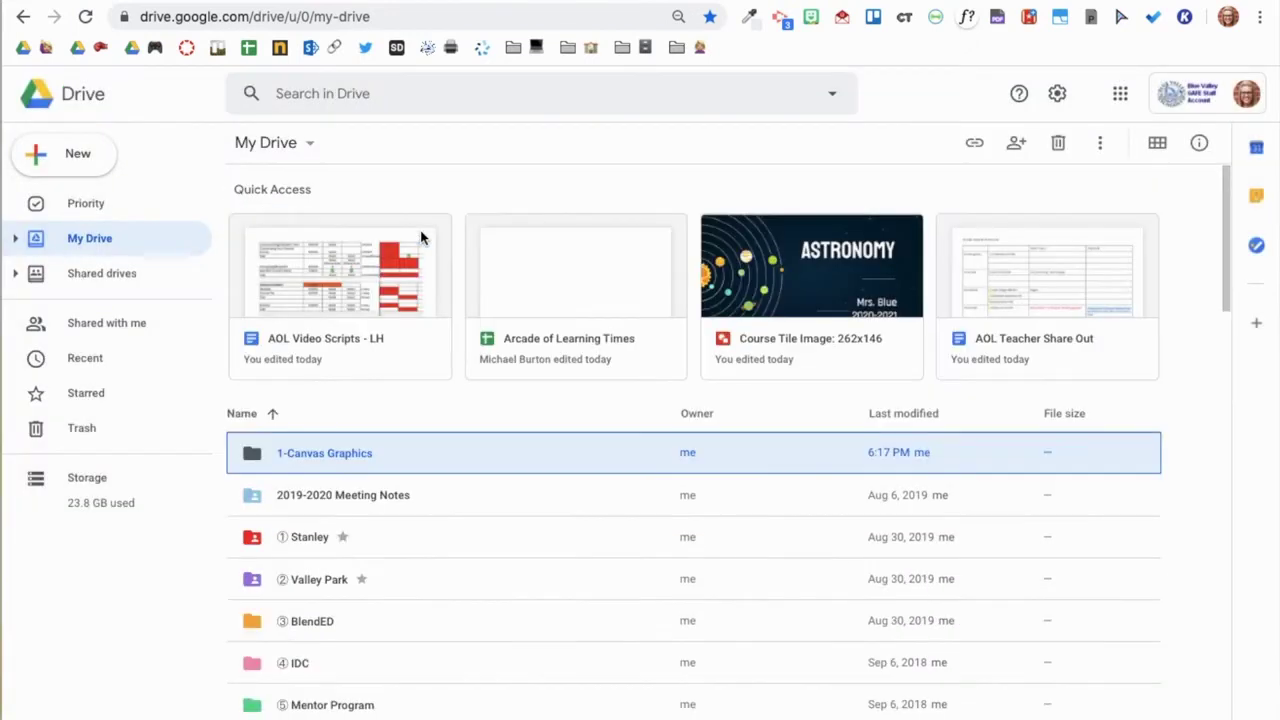
{"action": "double_click", "coordinate": [379, 458]}
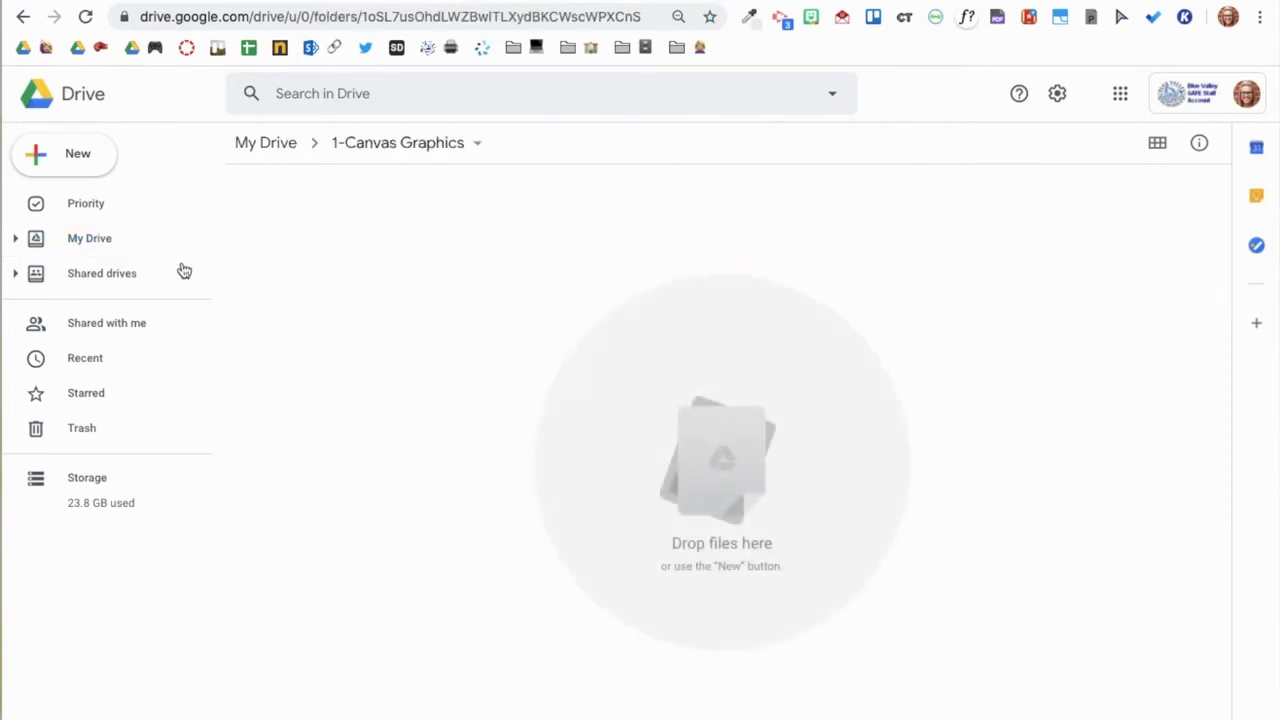
Create a blank Google Drawings file inside the 1-Canvas Graphics folder
{"action": "left_click", "coordinate": [80, 158]}
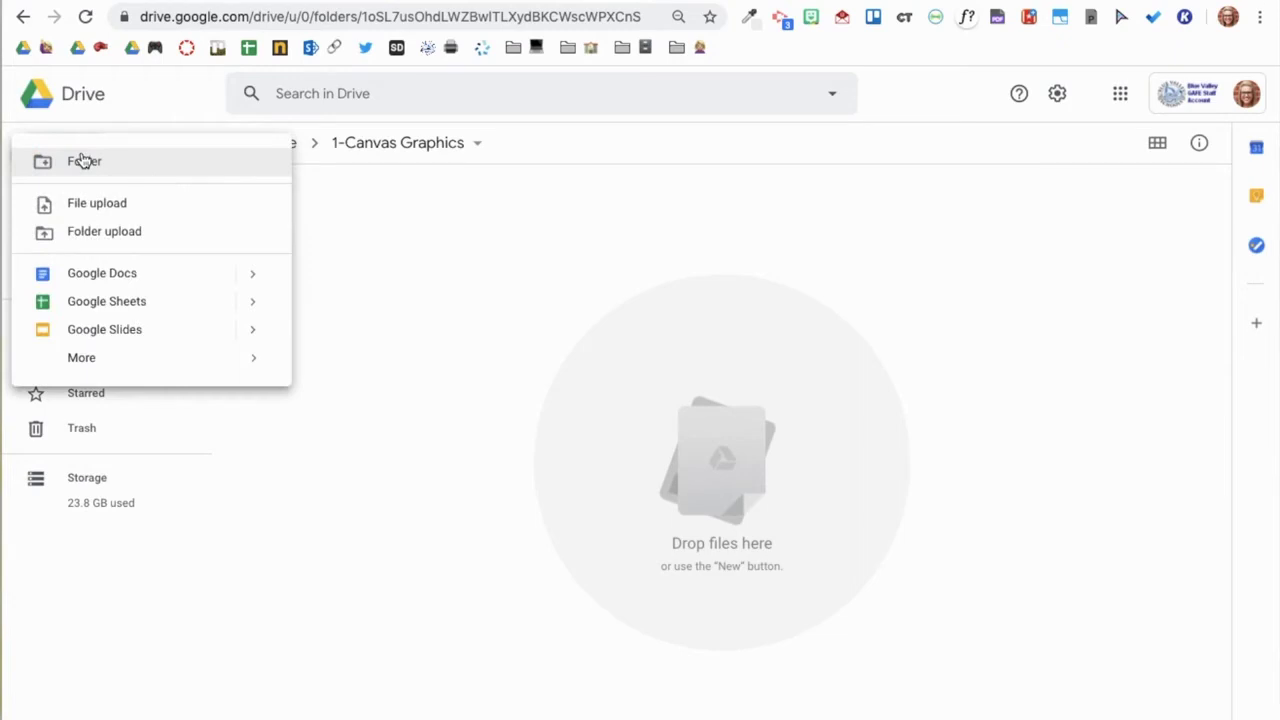
{"action": "mouse_move", "coordinate": [108, 362]}
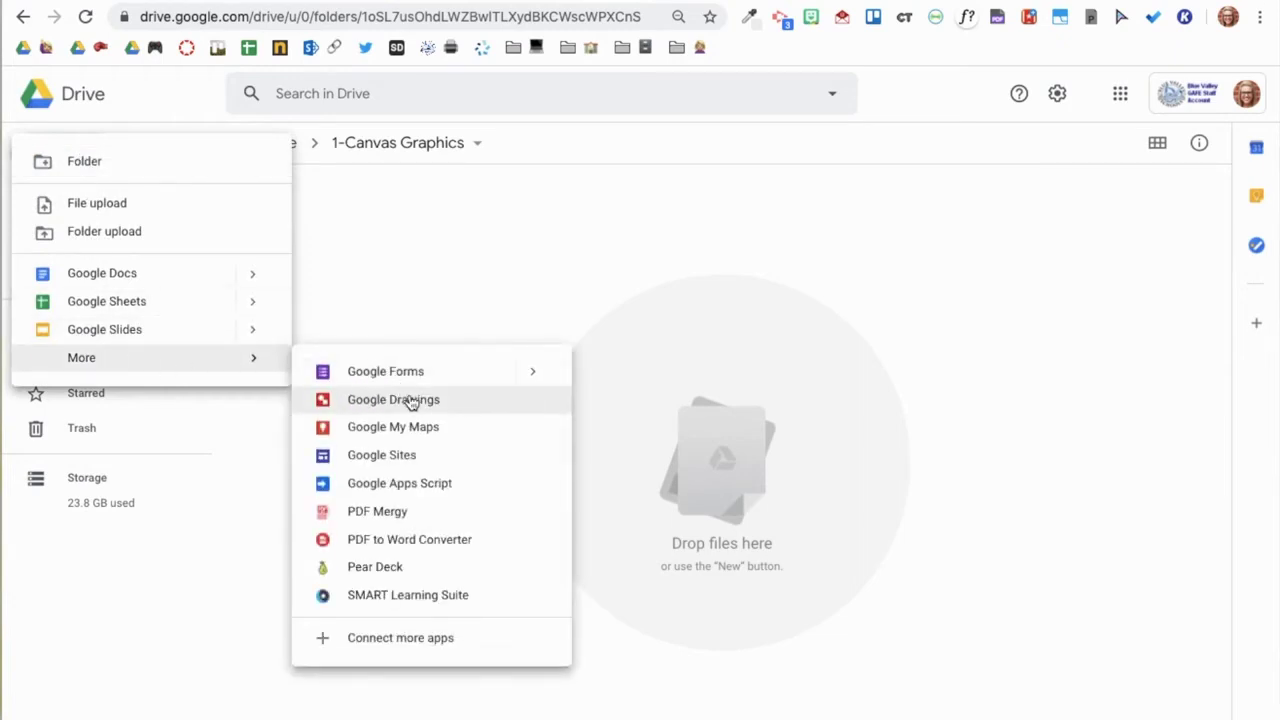
{"action": "left_click", "coordinate": [411, 400]}
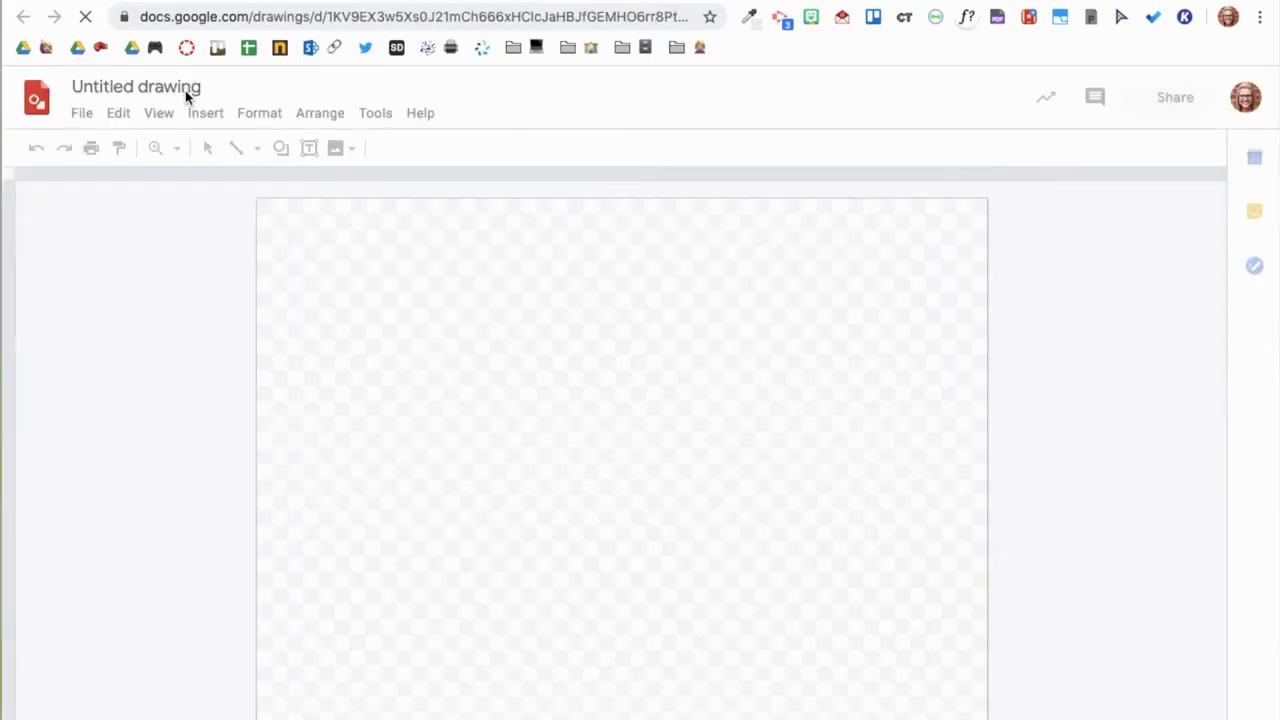
Replace the 'Untitled drawing' title with 'Canvas Homepage Header'
{"action": "left_click", "coordinate": [185, 88]}
{"action": "left_click", "coordinate": [185, 88]}
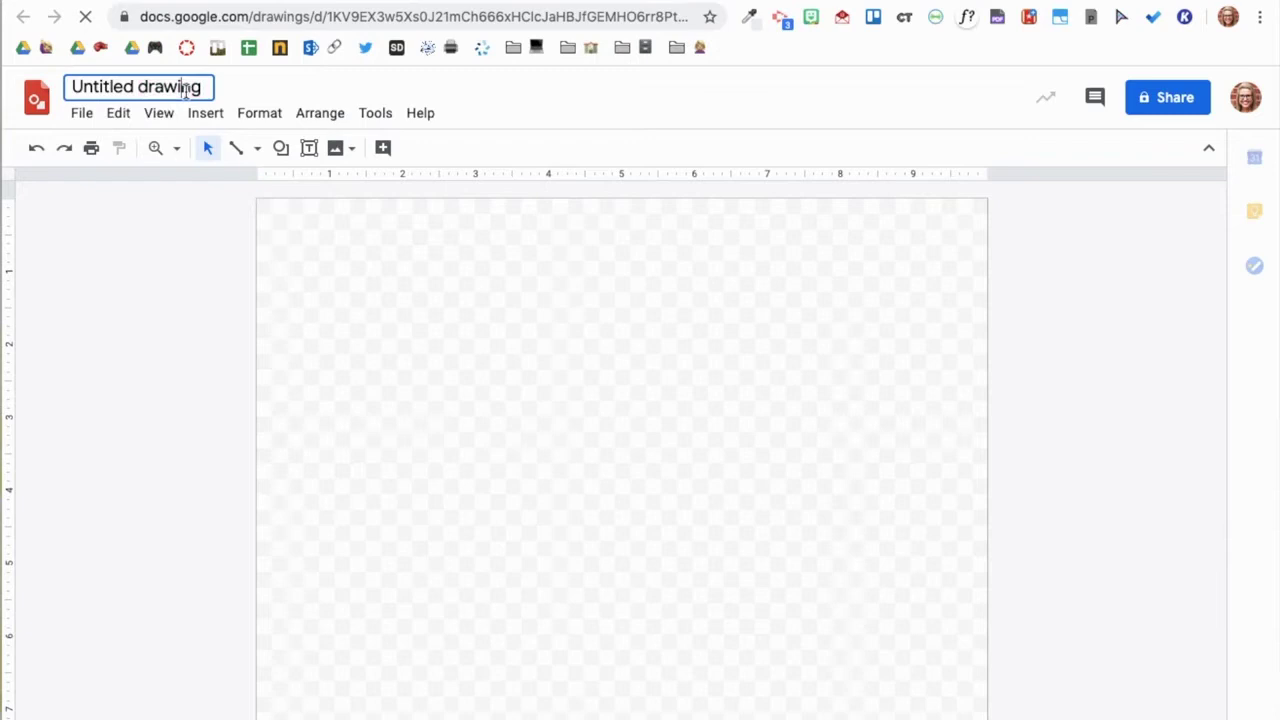
{"action": "double_click", "coordinate": [185, 88]}
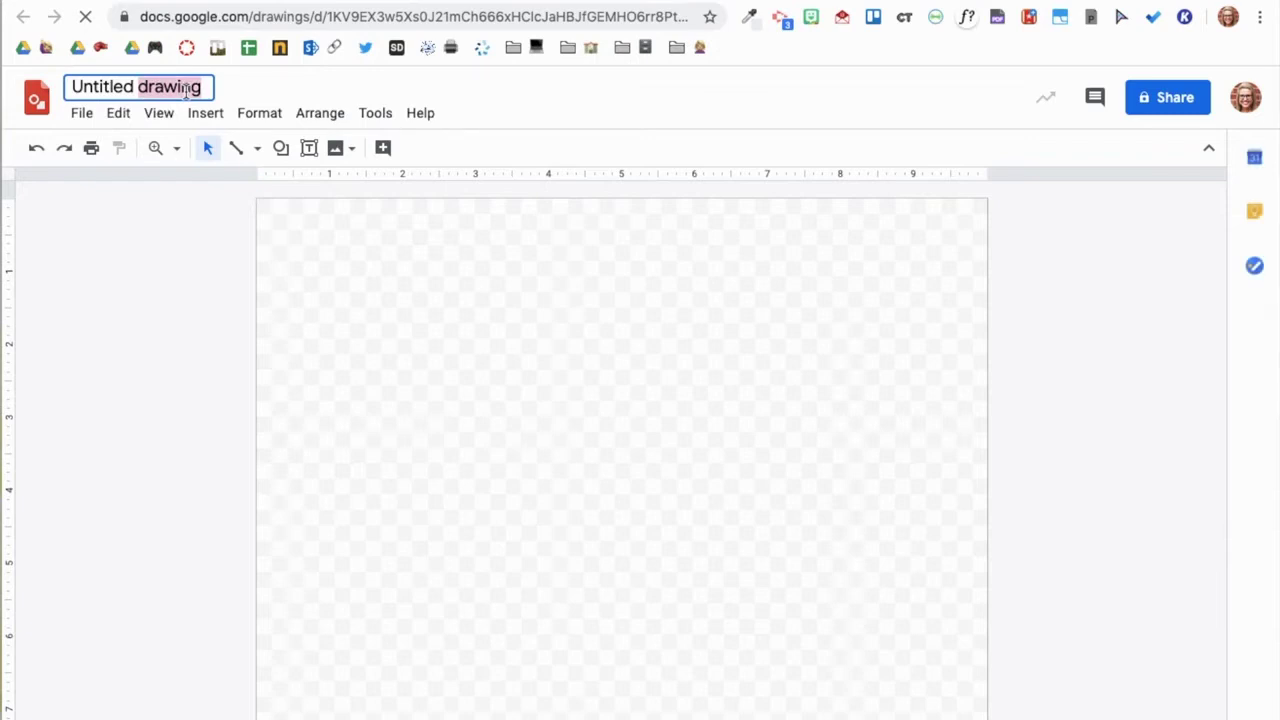
{"action": "triple_click", "coordinate": [185, 88]}
{"action": "type", "text": "Canvas Homepage Header"}
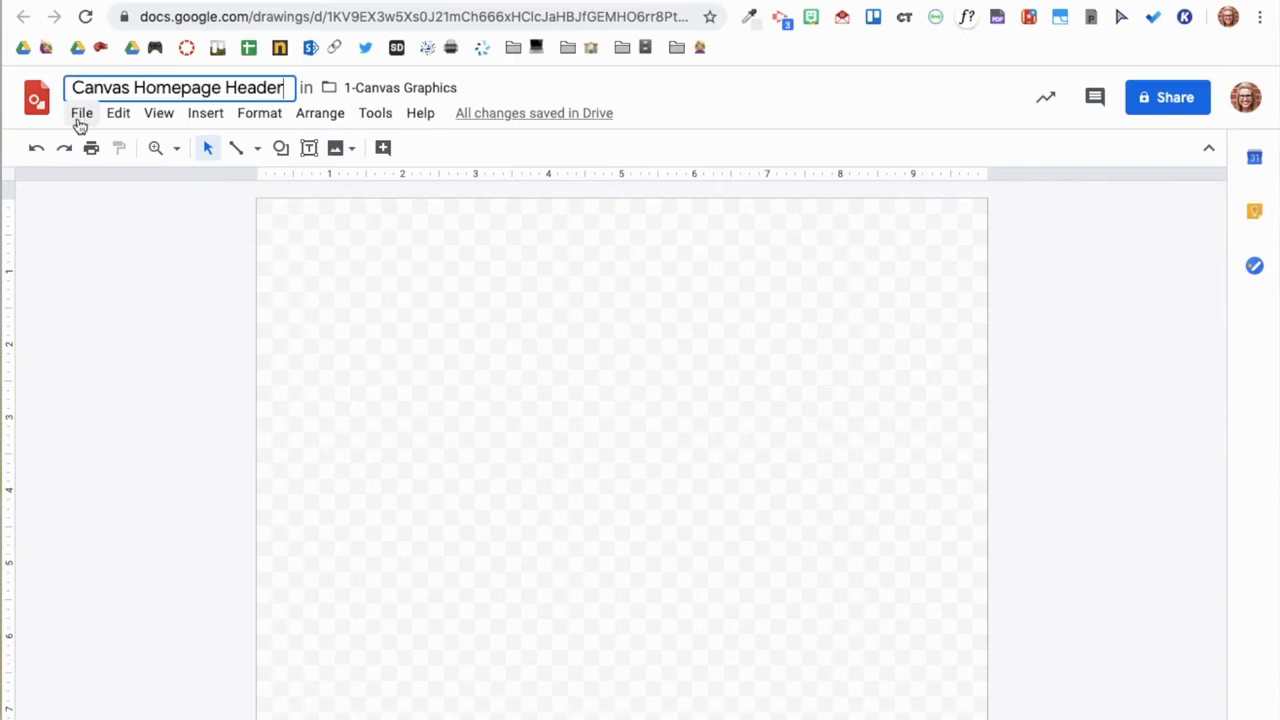
Set a custom page size of 750 × 250 pixels in Page setup
{"action": "left_click", "coordinate": [81, 116]}
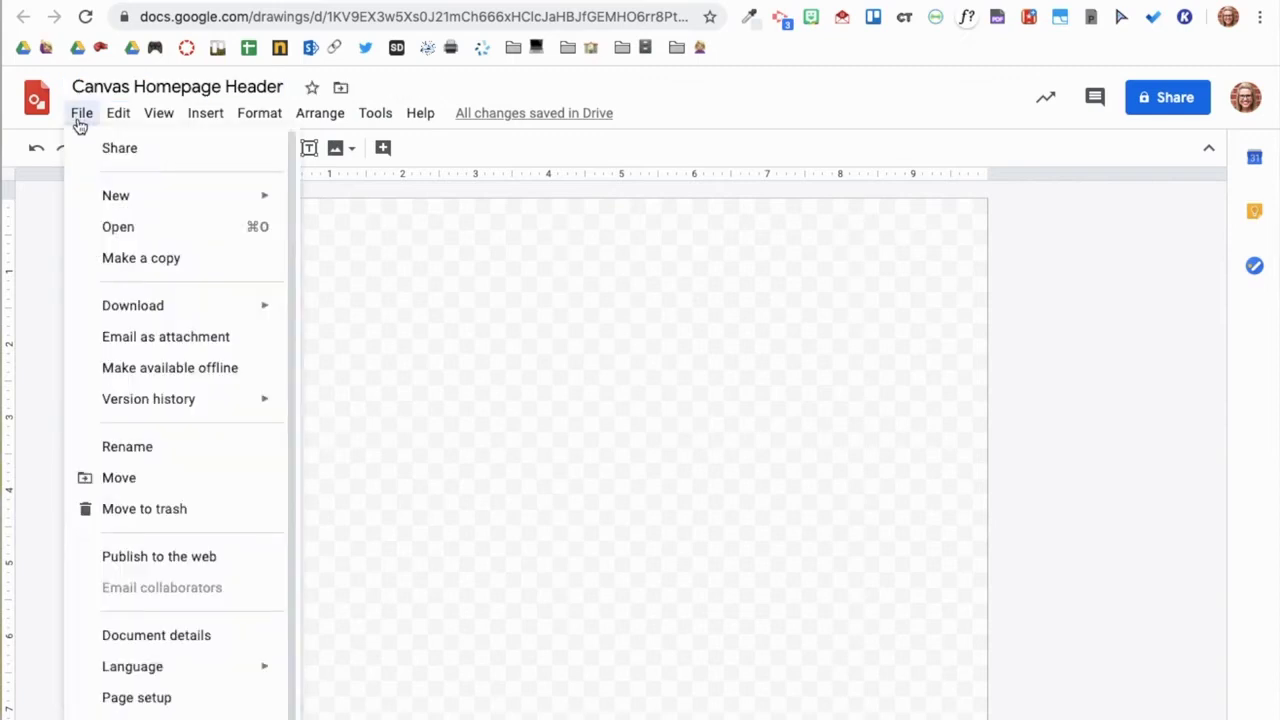
{"action": "left_click", "coordinate": [139, 698]}
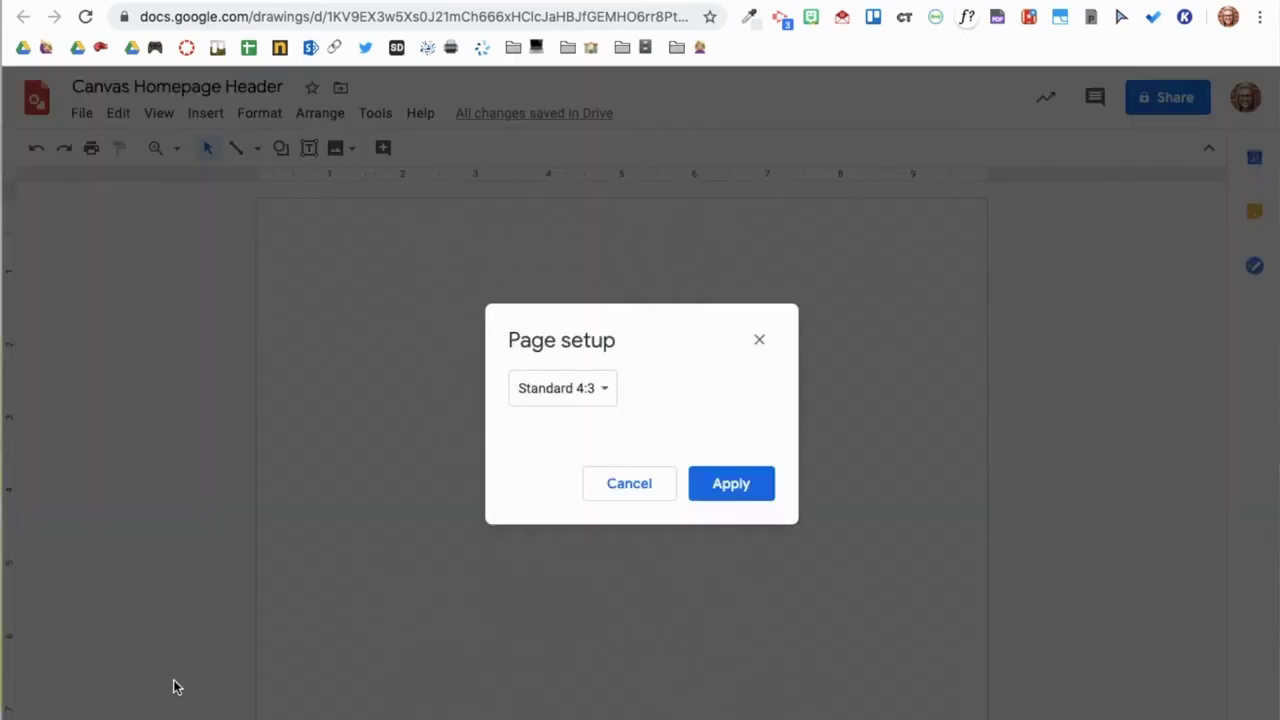
{"action": "left_click", "coordinate": [605, 390]}
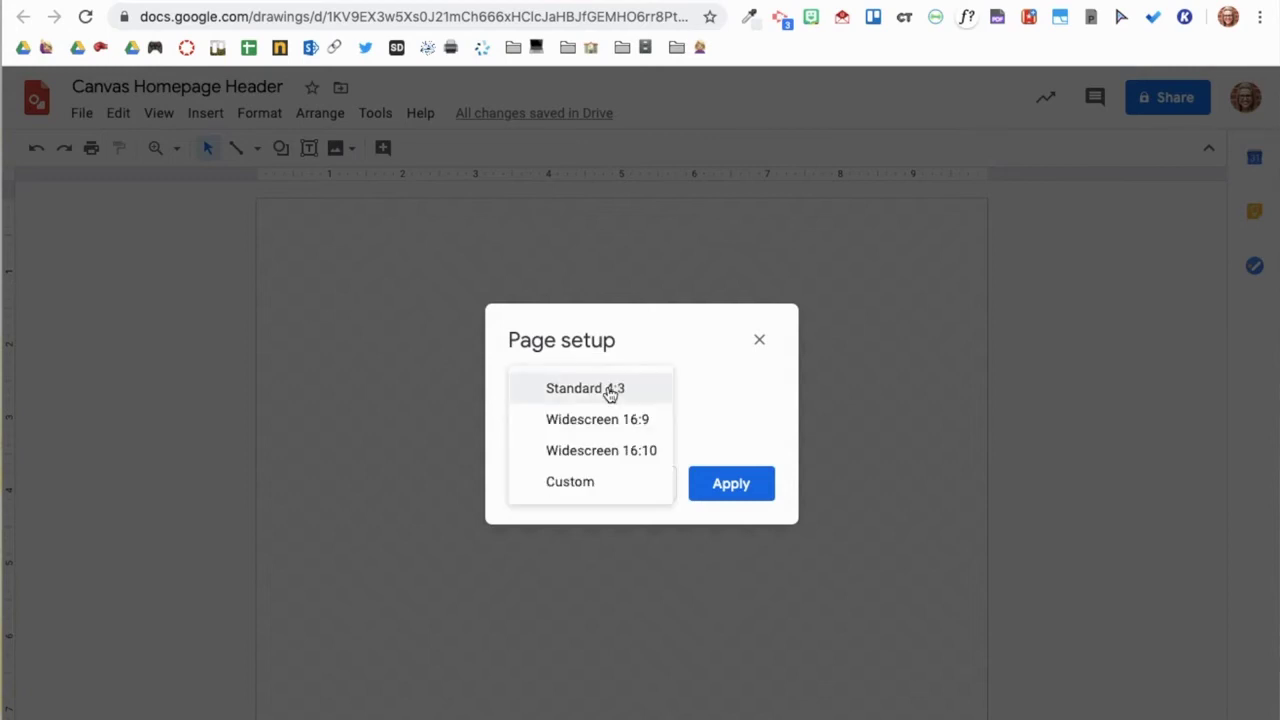
{"action": "left_click", "coordinate": [620, 483]}
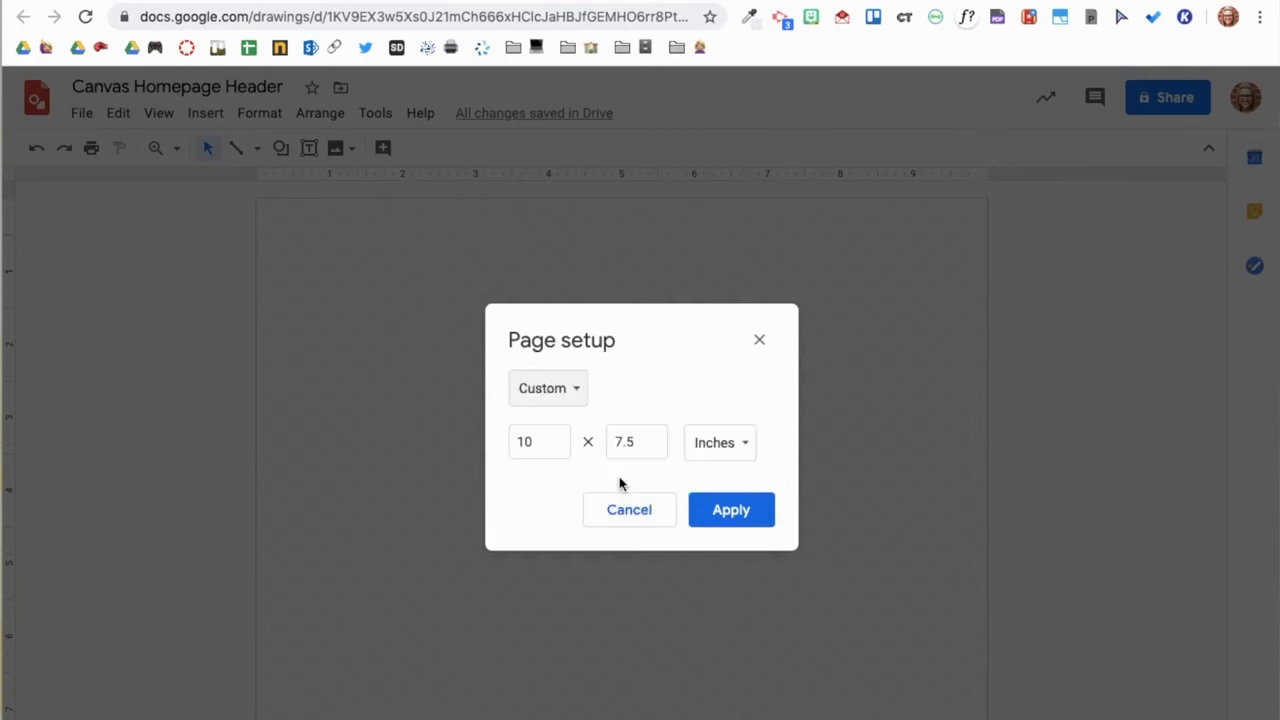
{"action": "left_click", "coordinate": [751, 458]}
{"action": "left_click", "coordinate": [756, 537]}
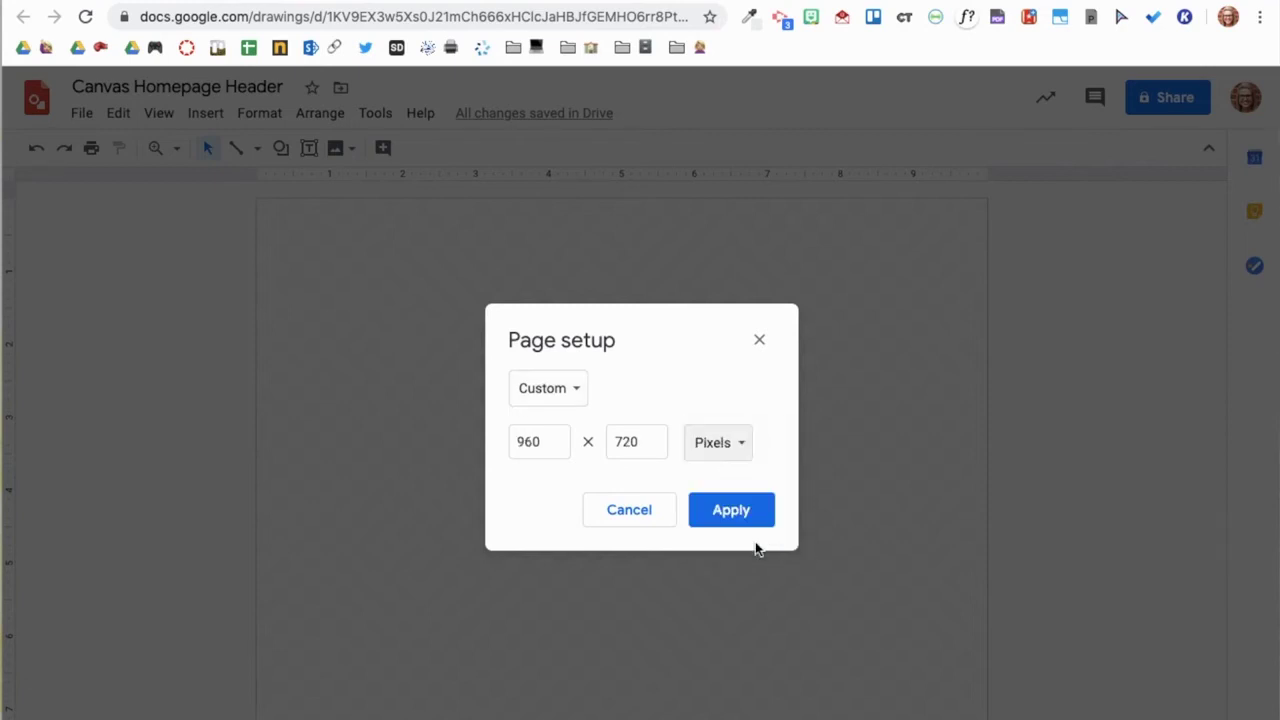
{"action": "double_click", "coordinate": [545, 448]}
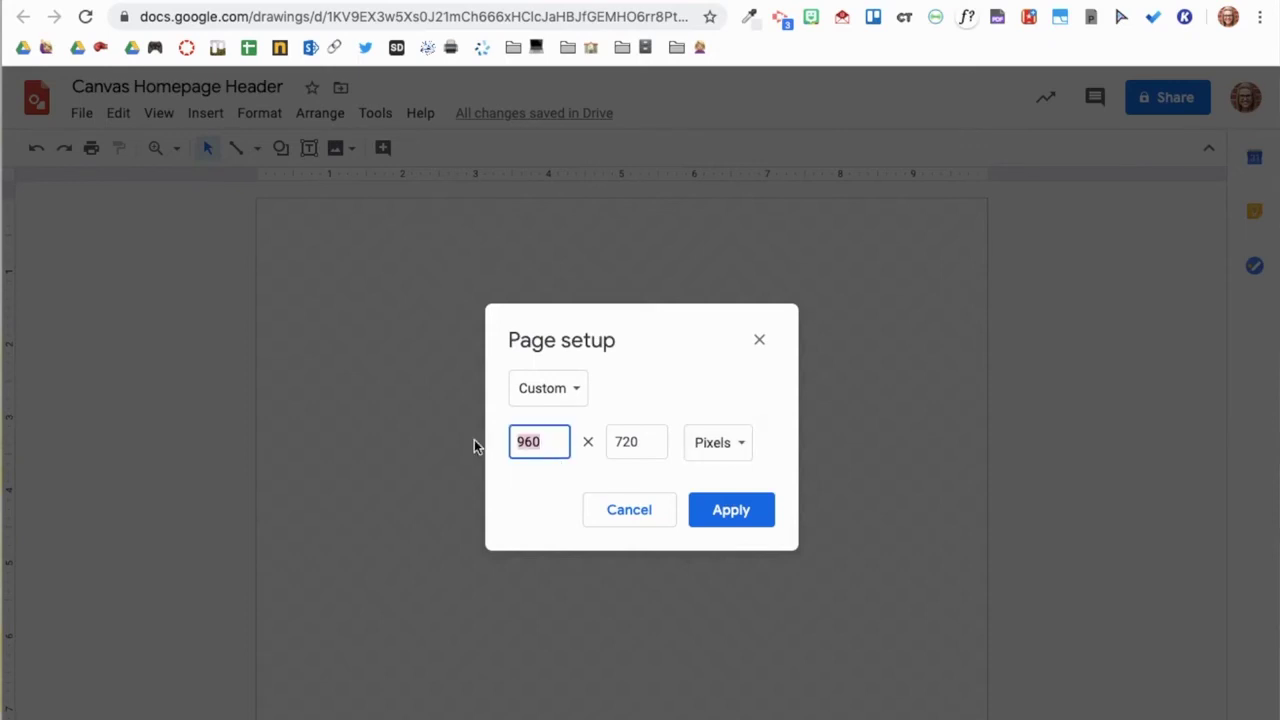
{"action": "type", "text": "750"}
{"action": "key", "text": "Tab"}
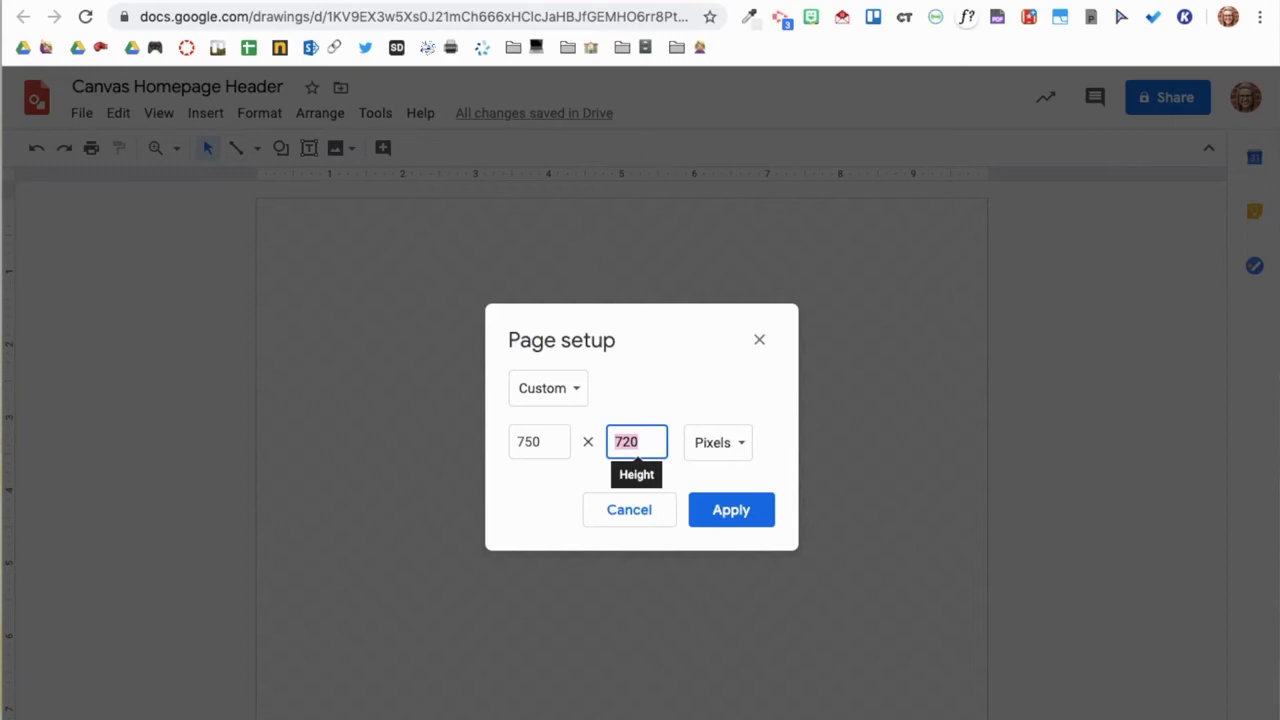
{"action": "type", "text": "2"}
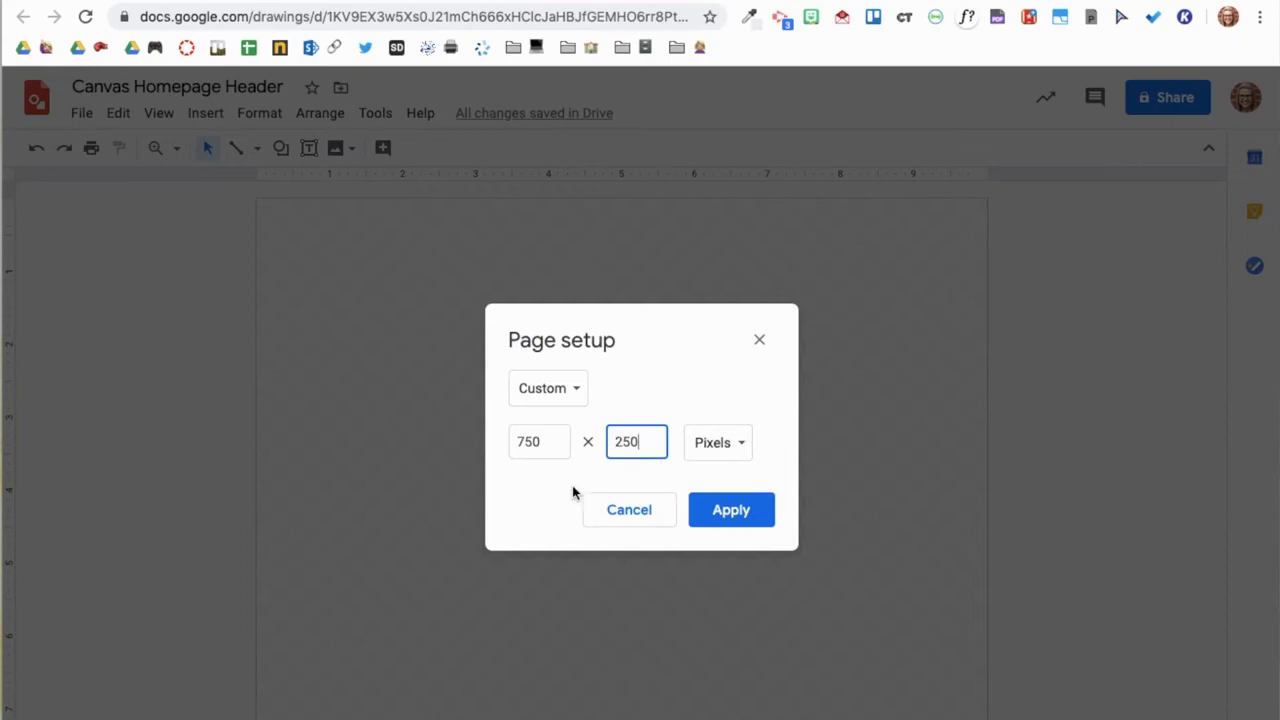
{"action": "left_click", "coordinate": [708, 503]}
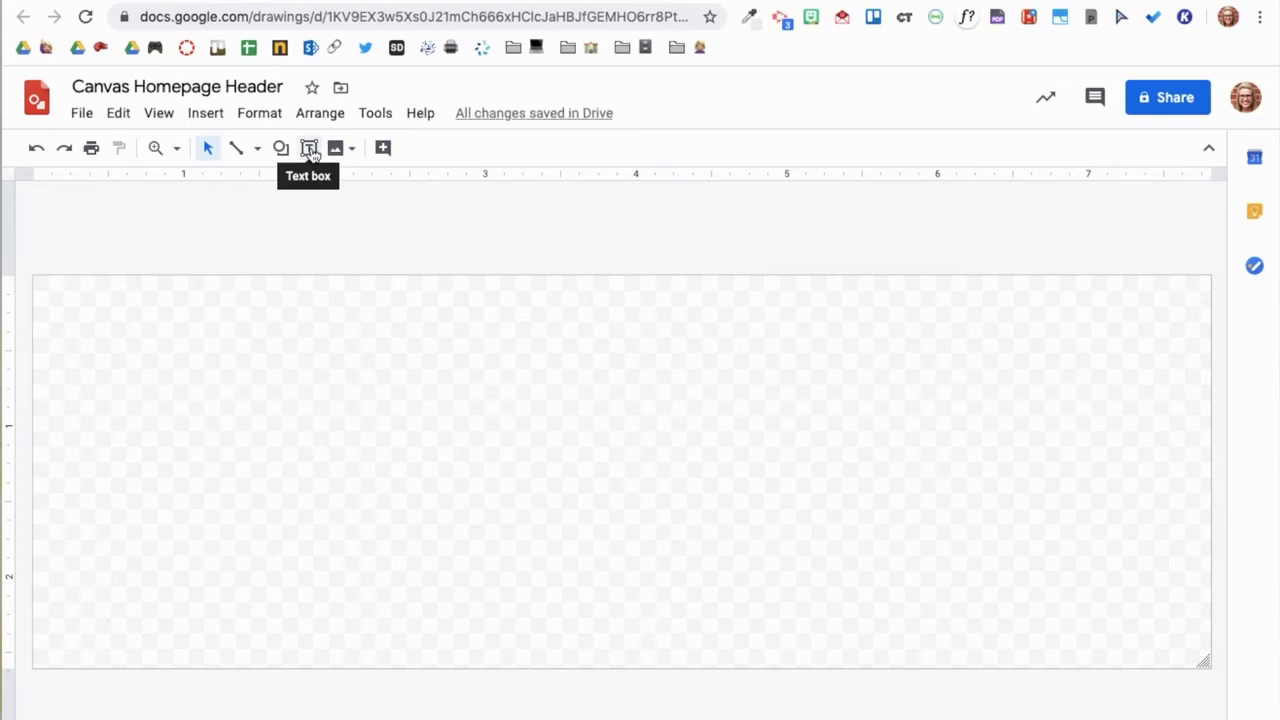
Draw a page-sized text box with a 4px border, then discard it empty
{"action": "left_click", "coordinate": [310, 149]}
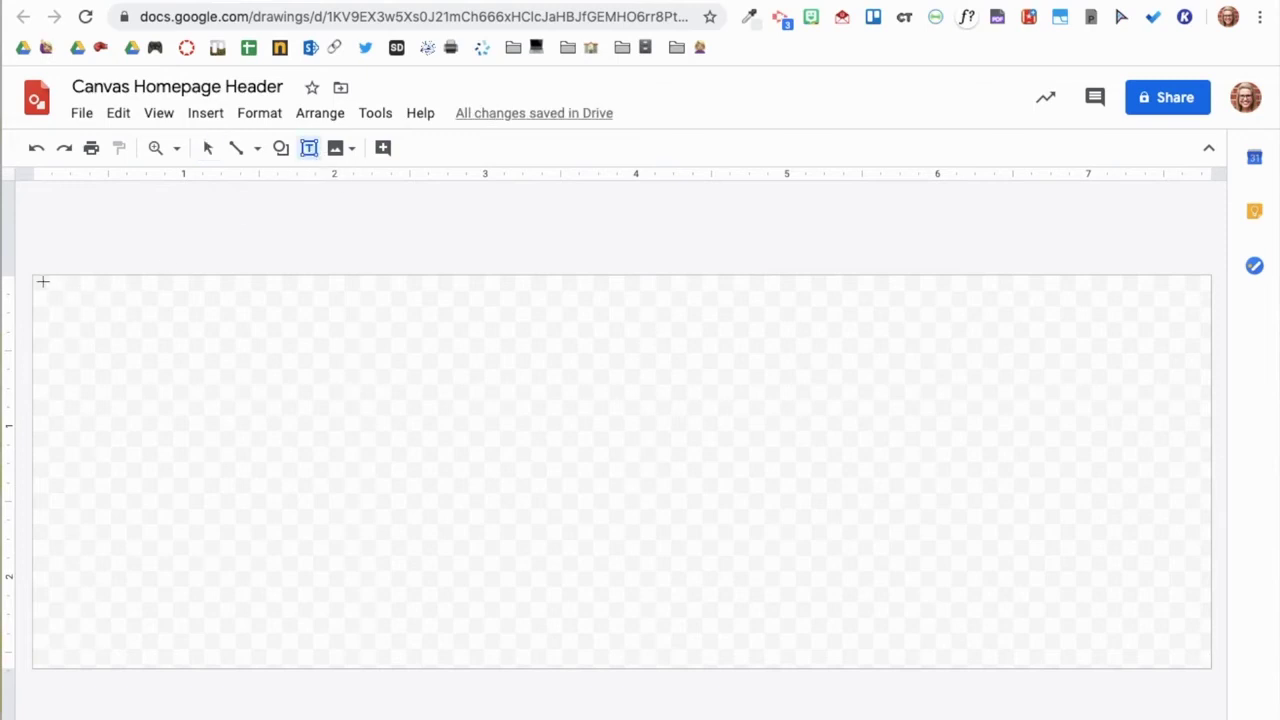
{"action": "left_click_drag", "start_coordinate": [43, 283], "coordinate": [1202, 660]}
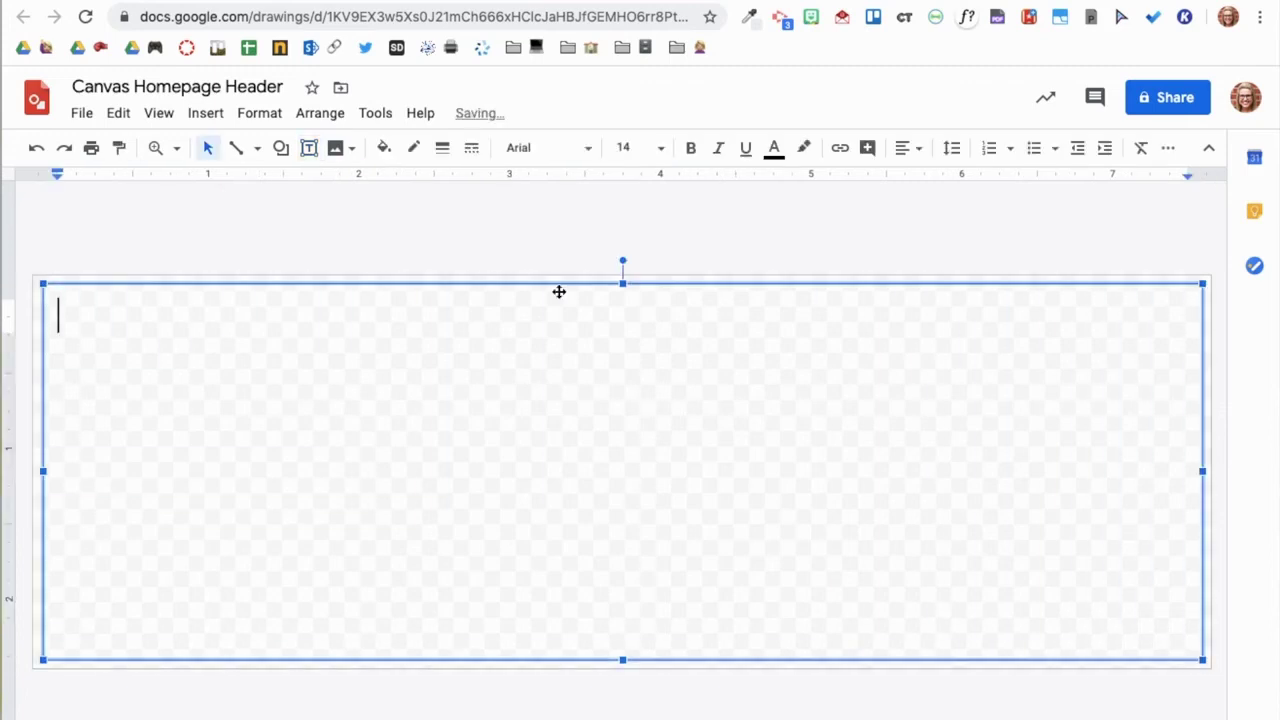
{"action": "left_click", "coordinate": [449, 156]}
{"action": "left_click", "coordinate": [486, 277]}
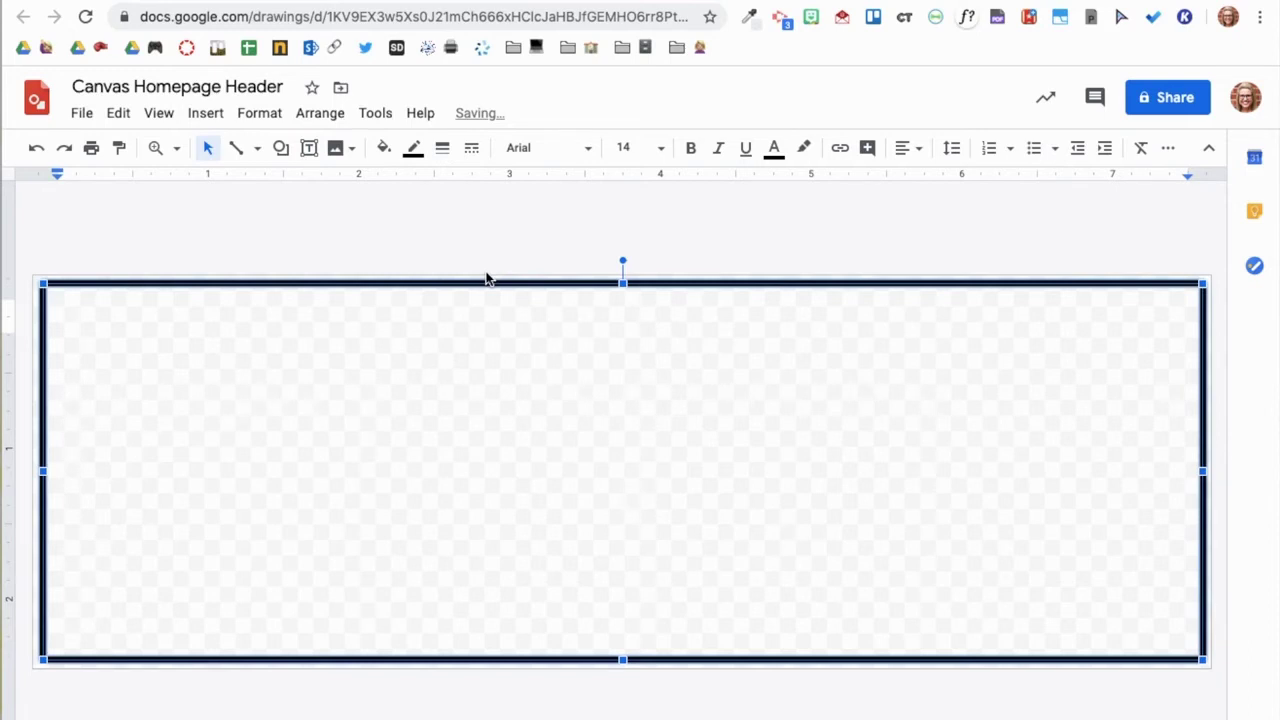
{"action": "left_click", "coordinate": [329, 240]}
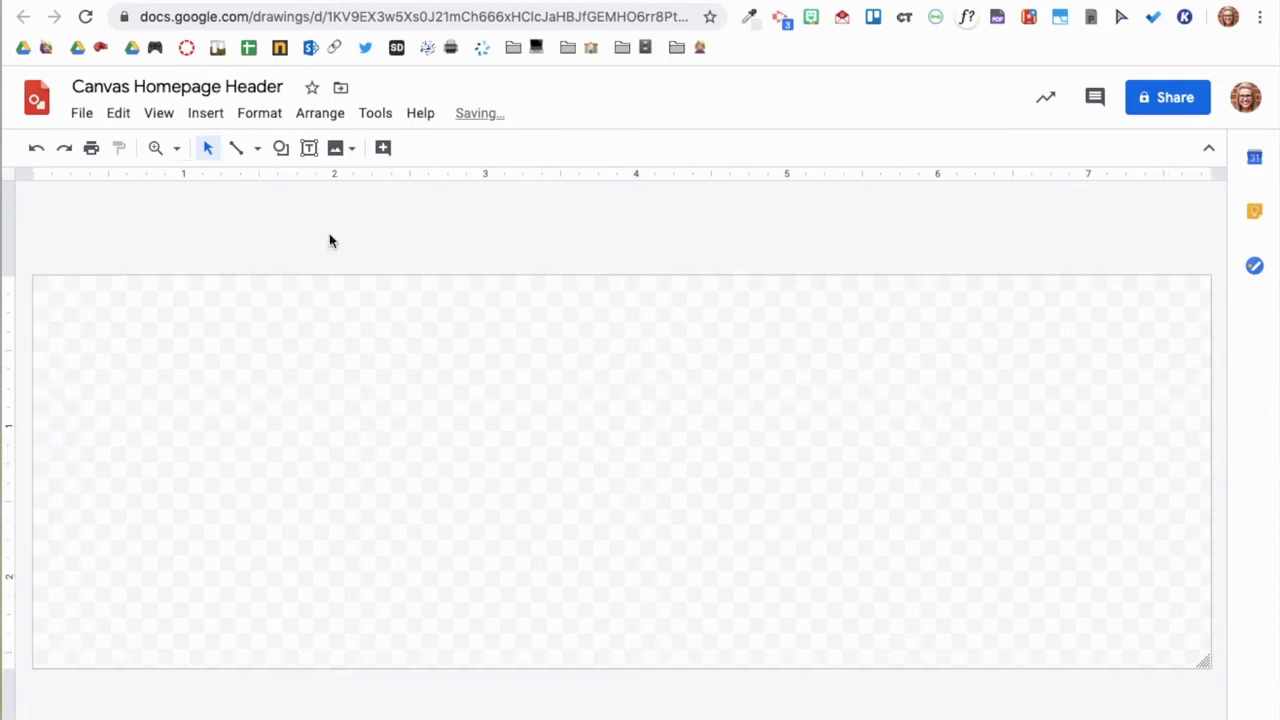
Draw a rounded rectangle spanning the whole page and fill it dark navy blue
{"action": "left_click", "coordinate": [281, 148]}
{"action": "mouse_move", "coordinate": [311, 190]}
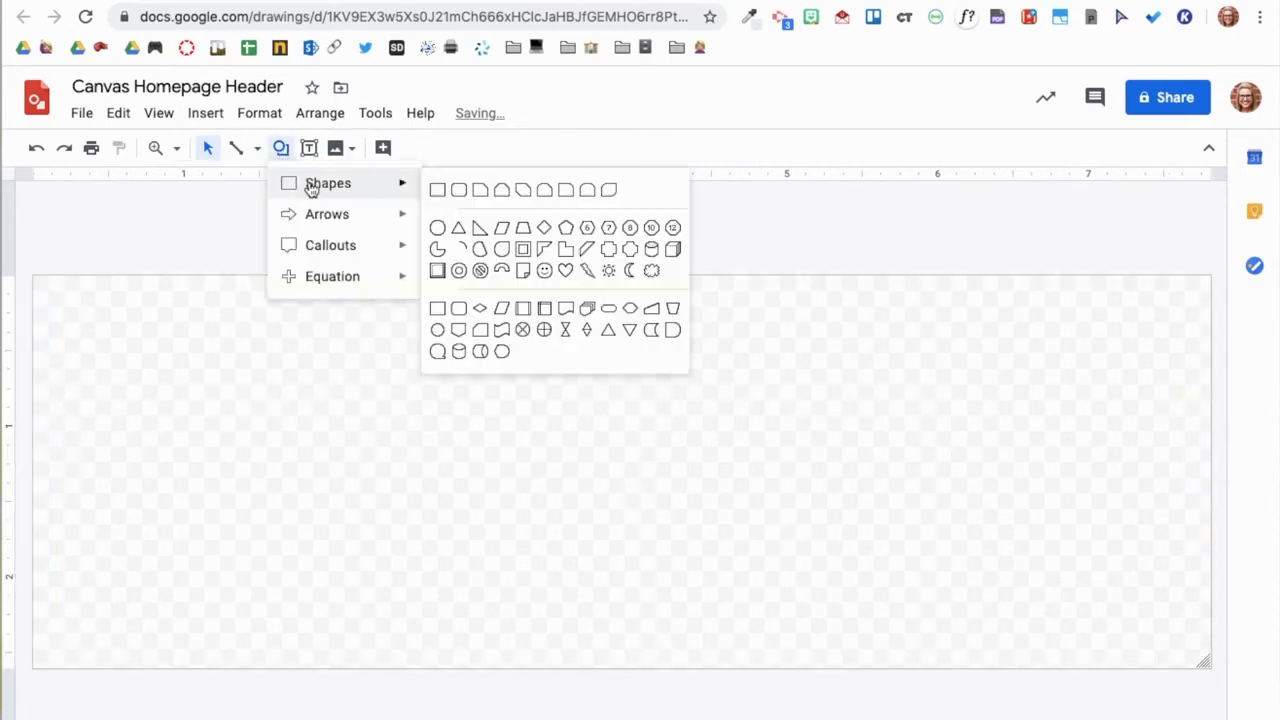
{"action": "left_click", "coordinate": [458, 190]}
{"action": "left_click_drag", "start_coordinate": [40, 284], "coordinate": [1204, 661]}
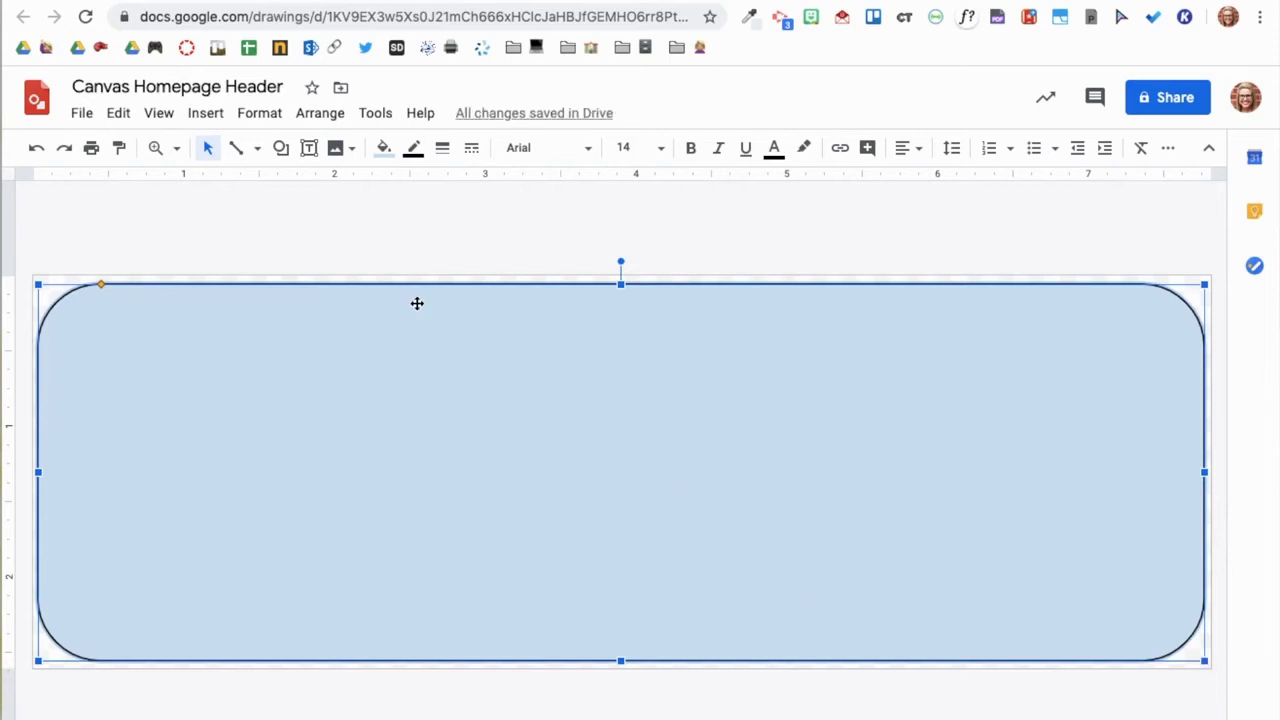
{"action": "left_click", "coordinate": [387, 153]}
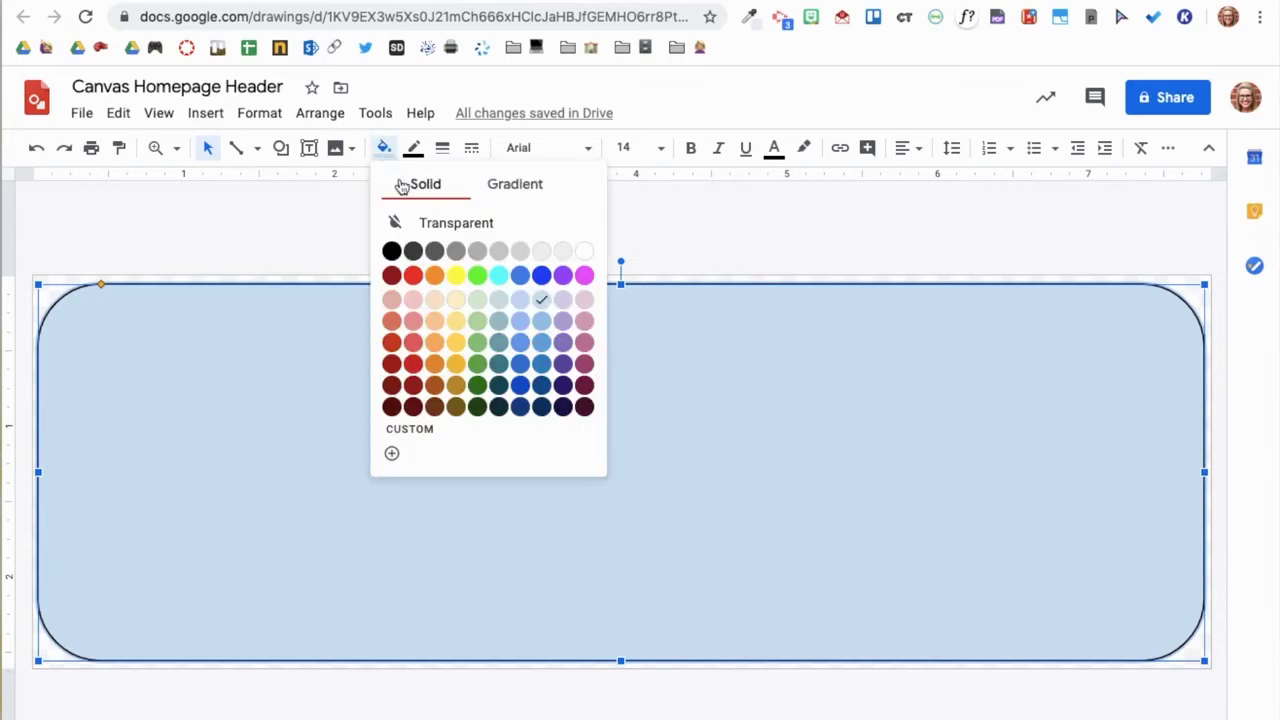
{"action": "left_click", "coordinate": [542, 406]}
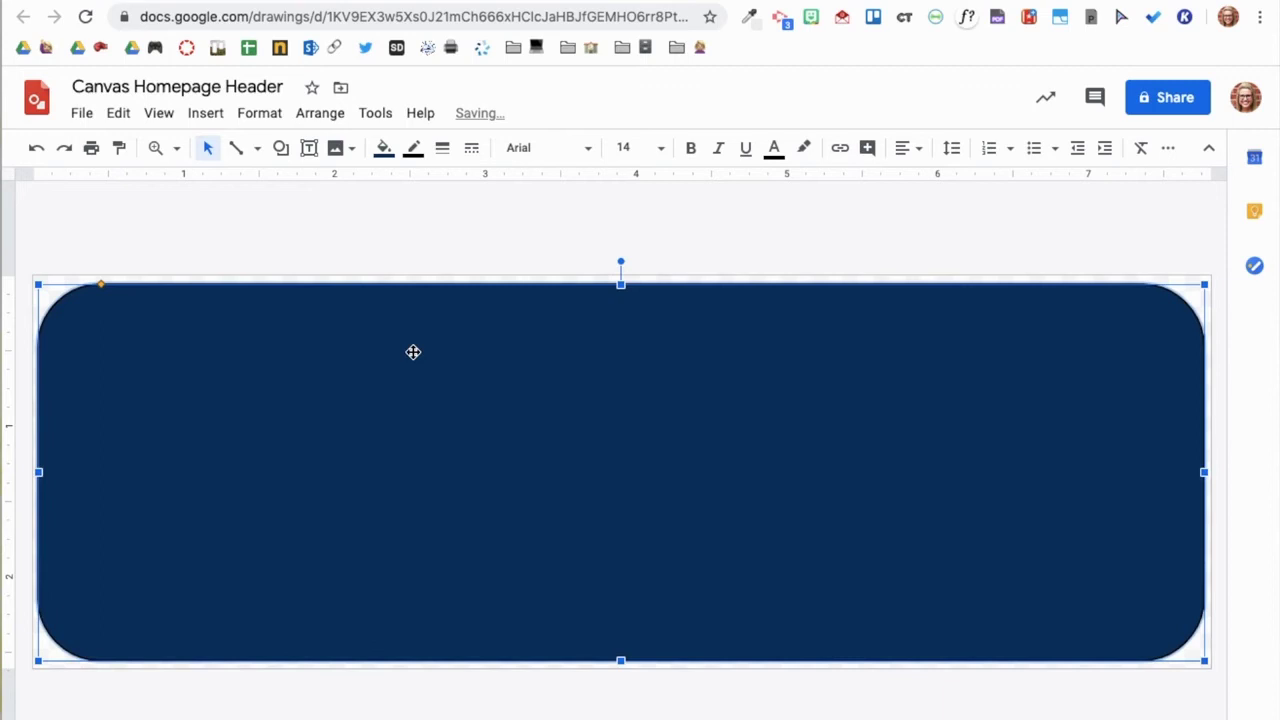
Type 'Astronomy' on the banner and set it in white Luckiest Guy
{"action": "type", "text": "Astronomy"}
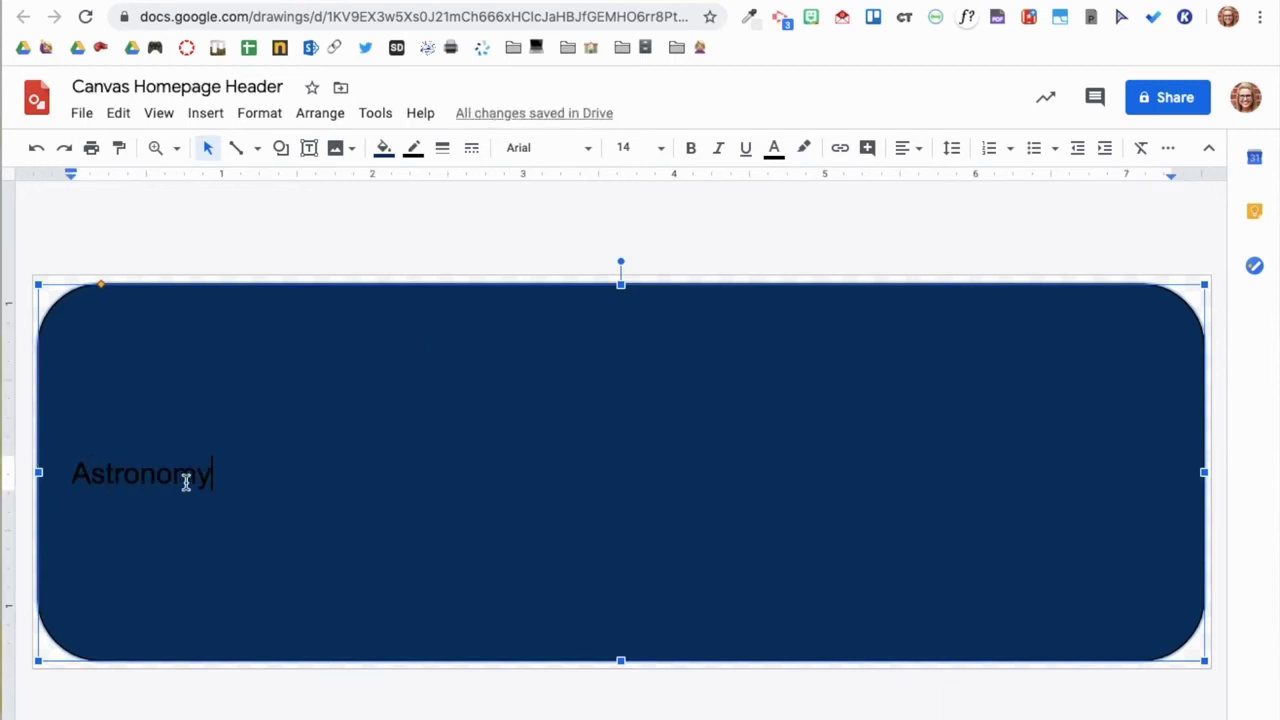
{"action": "left_click_drag", "start_coordinate": [214, 476], "coordinate": [69, 474]}
{"action": "left_click", "coordinate": [592, 150]}
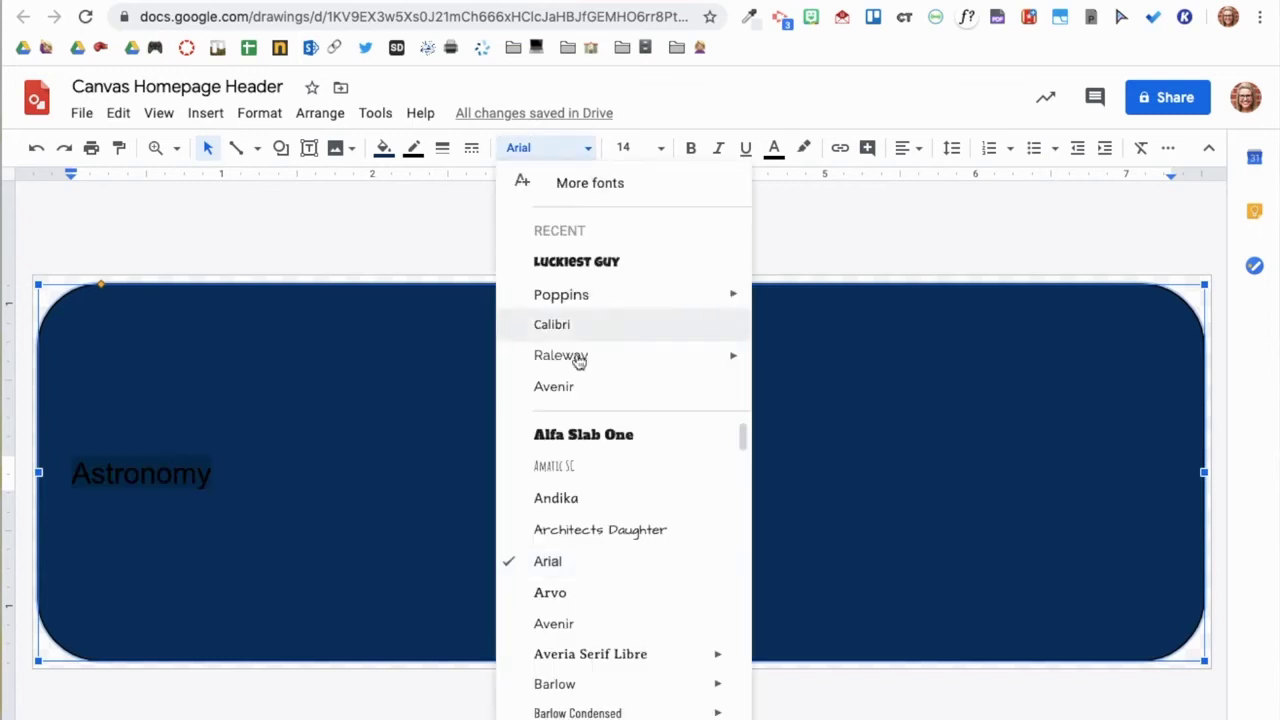
{"action": "left_click", "coordinate": [582, 261]}
{"action": "left_click", "coordinate": [773, 148]}
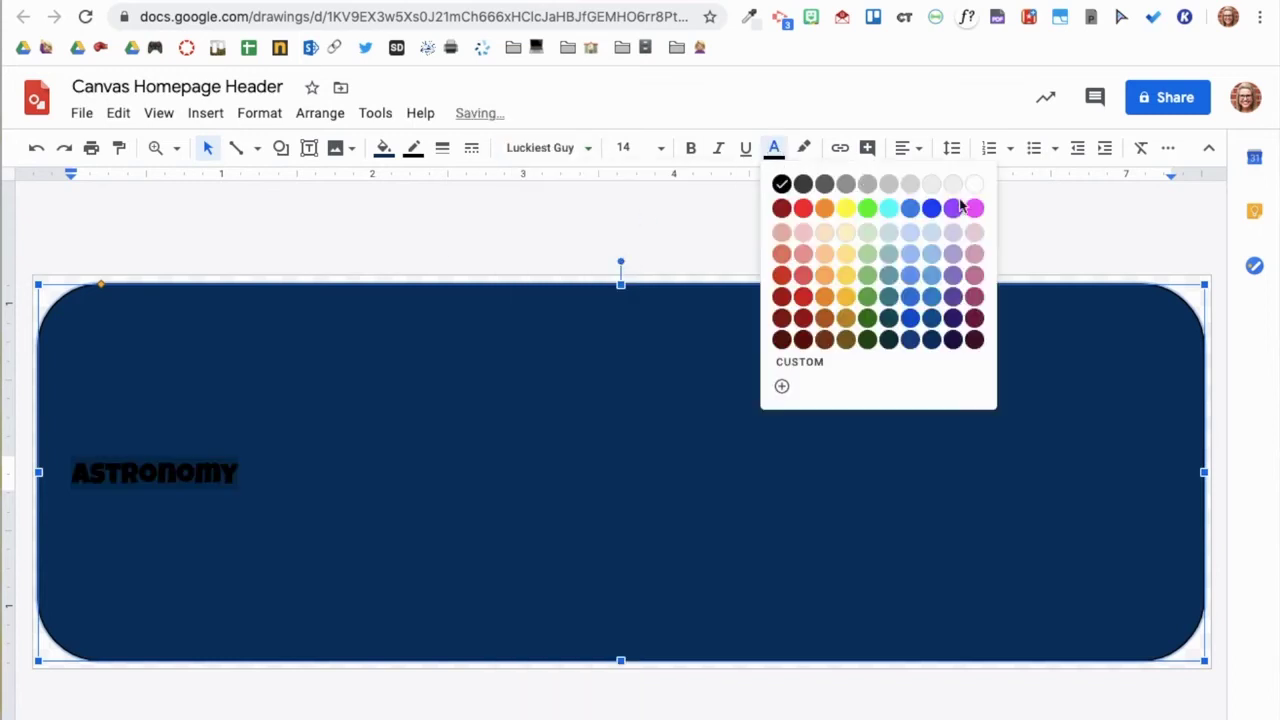
{"action": "left_click", "coordinate": [976, 186]}
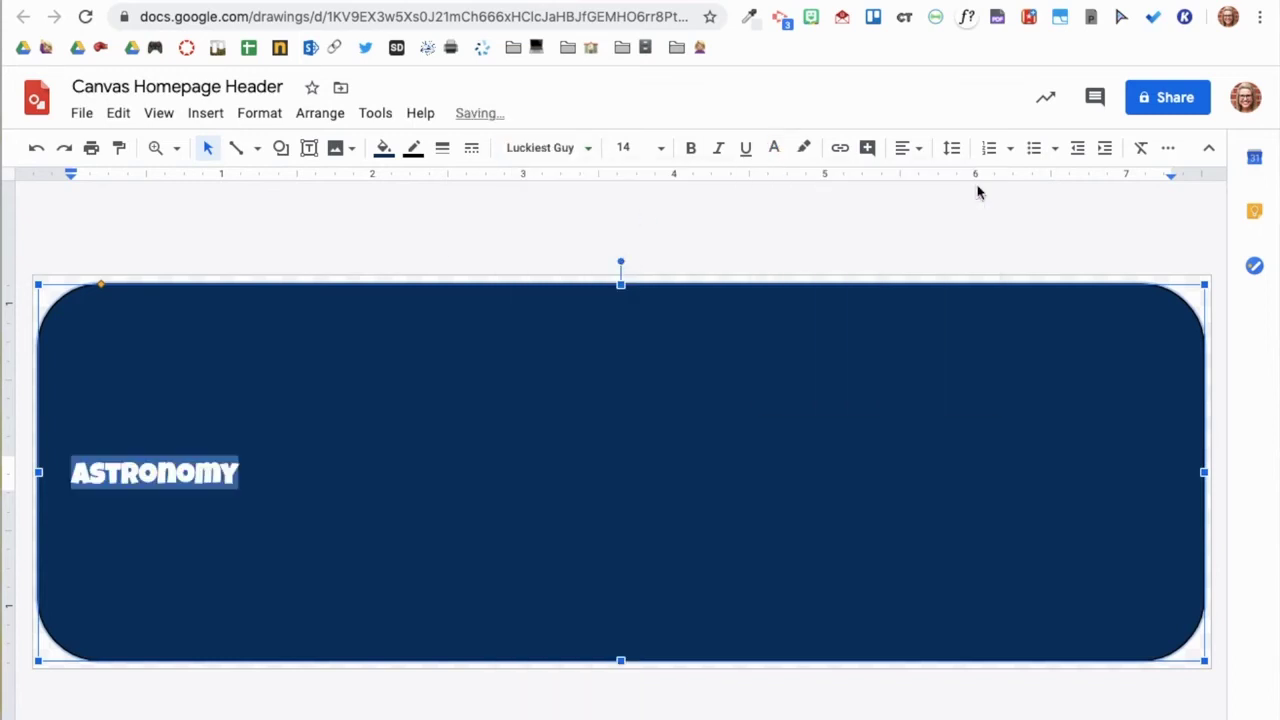
Enlarge the ASTRONOMY text step by step to size 48
{"action": "key", "text": "ctrl+shift+period"}
{"action": "key", "text": "ctrl+shift+period"}
{"action": "key", "text": "ctrl+shift+period"}
{"action": "key", "text": "ctrl+shift+period"}
{"action": "key", "text": "ctrl+shift+period"}
{"action": "key", "text": "ctrl+shift+period"}
{"action": "key", "text": "ctrl+shift+period"}
{"action": "key", "text": "ctrl+shift+period"}
{"action": "key", "text": "ctrl+shift+period"}
{"action": "key", "text": "ctrl+shift+period"}
{"action": "key", "text": "ctrl+shift+period"}
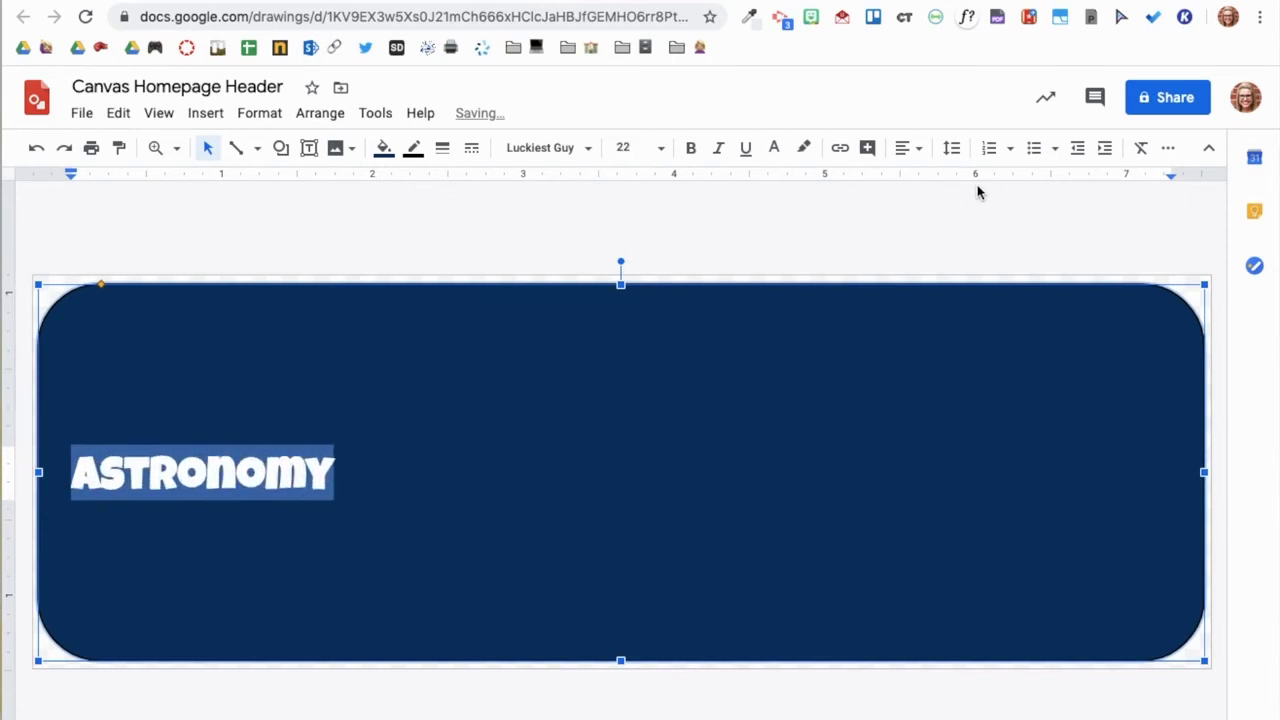
{"action": "key", "text": "ctrl+shift+period"}
{"action": "key", "text": "ctrl+shift+period"}
{"action": "key", "text": "ctrl+shift+period"}
{"action": "key", "text": "ctrl+shift+period"}
{"action": "key", "text": "ctrl+shift+period"}
{"action": "key", "text": "ctrl+shift+period"}
{"action": "key", "text": "ctrl+shift+period"}
{"action": "key", "text": "ctrl+shift+period"}
{"action": "key", "text": "ctrl+shift+period"}
{"action": "key", "text": "ctrl+shift+period"}
{"action": "key", "text": "ctrl+shift+period"}
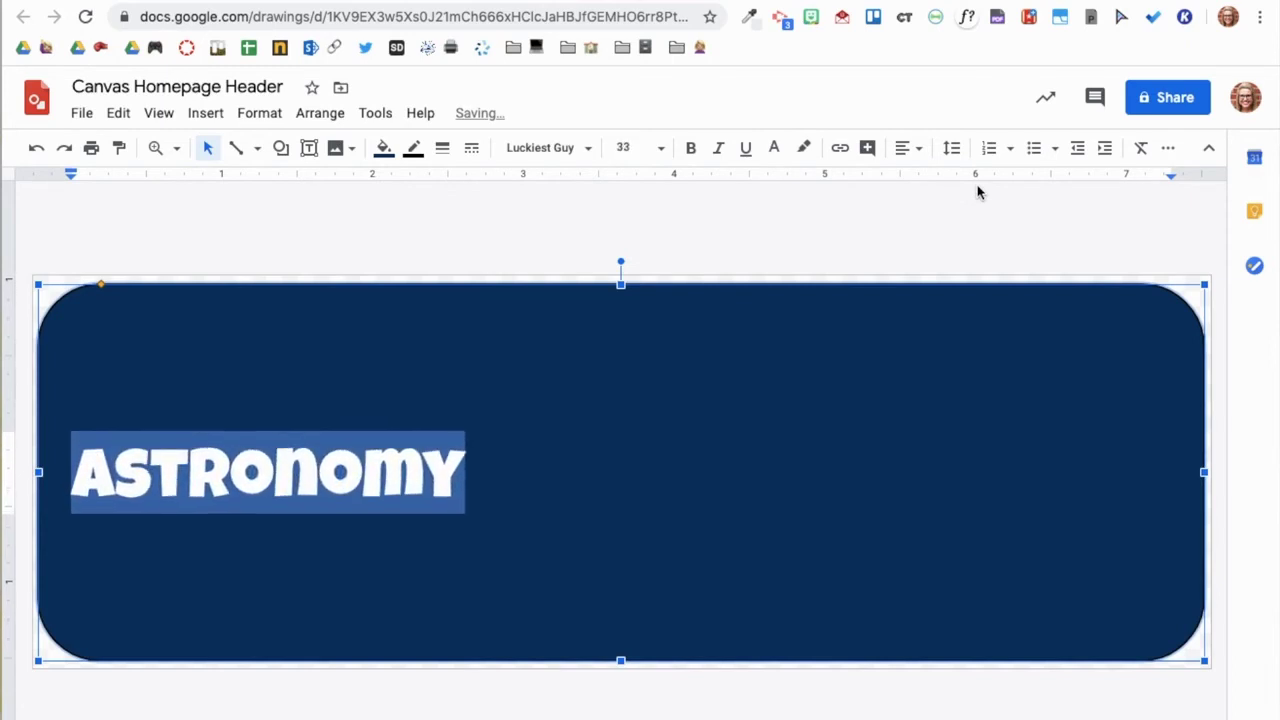
{"action": "key", "text": "ctrl+shift+period"}
{"action": "key", "text": "ctrl+shift+period"}
{"action": "key", "text": "ctrl+shift+period"}
{"action": "key", "text": "ctrl+shift+period"}
{"action": "key", "text": "ctrl+shift+period"}
{"action": "key", "text": "ctrl+shift+period"}
{"action": "key", "text": "ctrl+shift+period"}
{"action": "key", "text": "ctrl+shift+period"}
{"action": "key", "text": "ctrl+shift+period"}
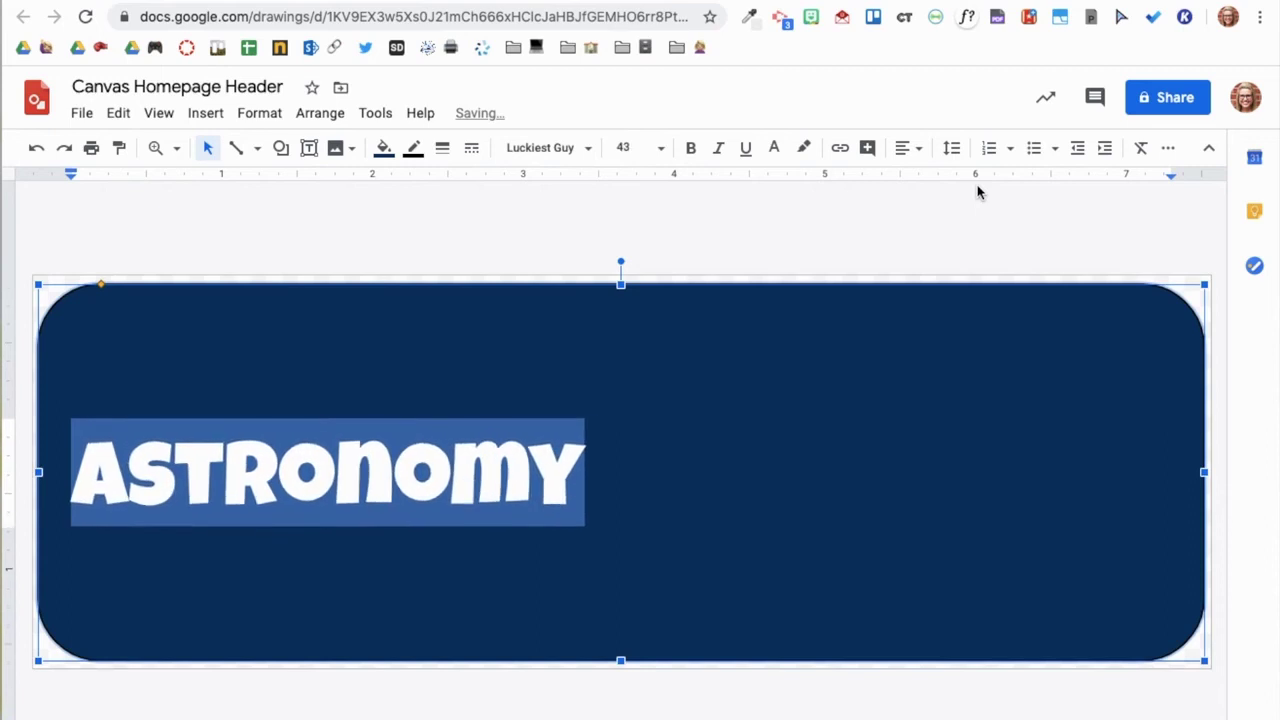
{"action": "key", "text": "ctrl+shift+period"}
{"action": "key", "text": "ctrl+shift+period"}
{"action": "key", "text": "ctrl+shift+period"}
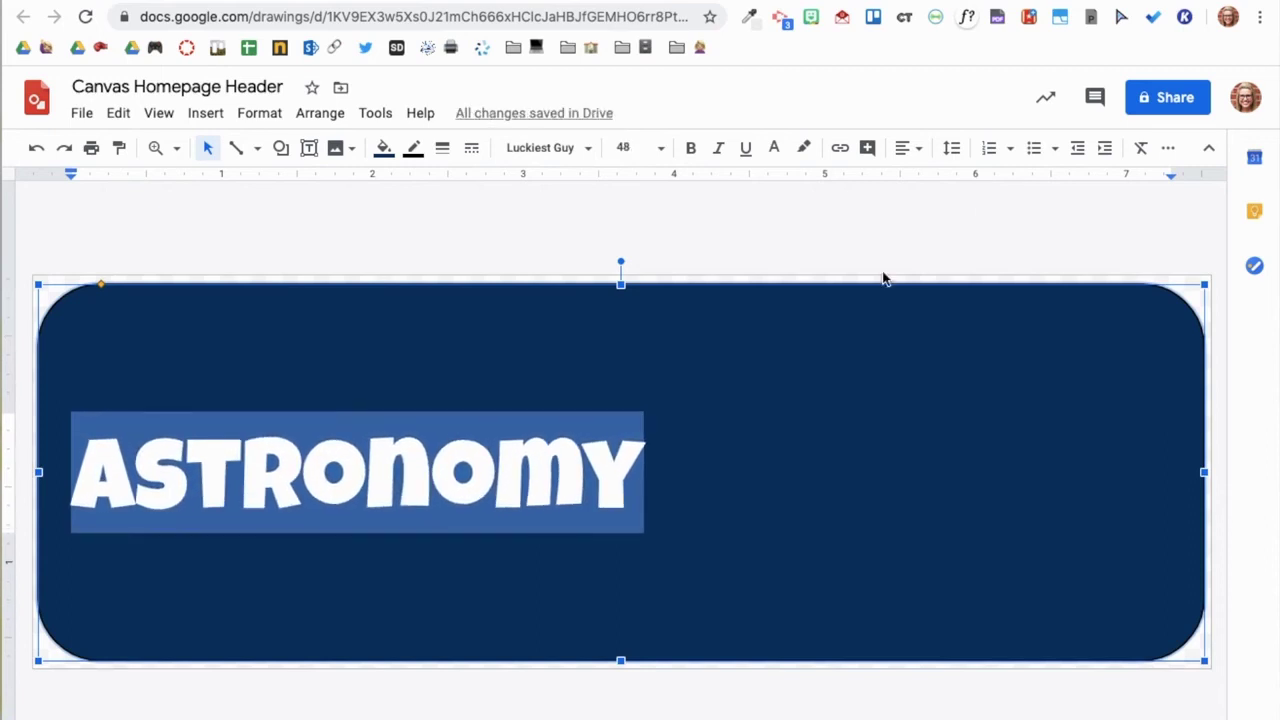
{"action": "left_click", "coordinate": [769, 340]}
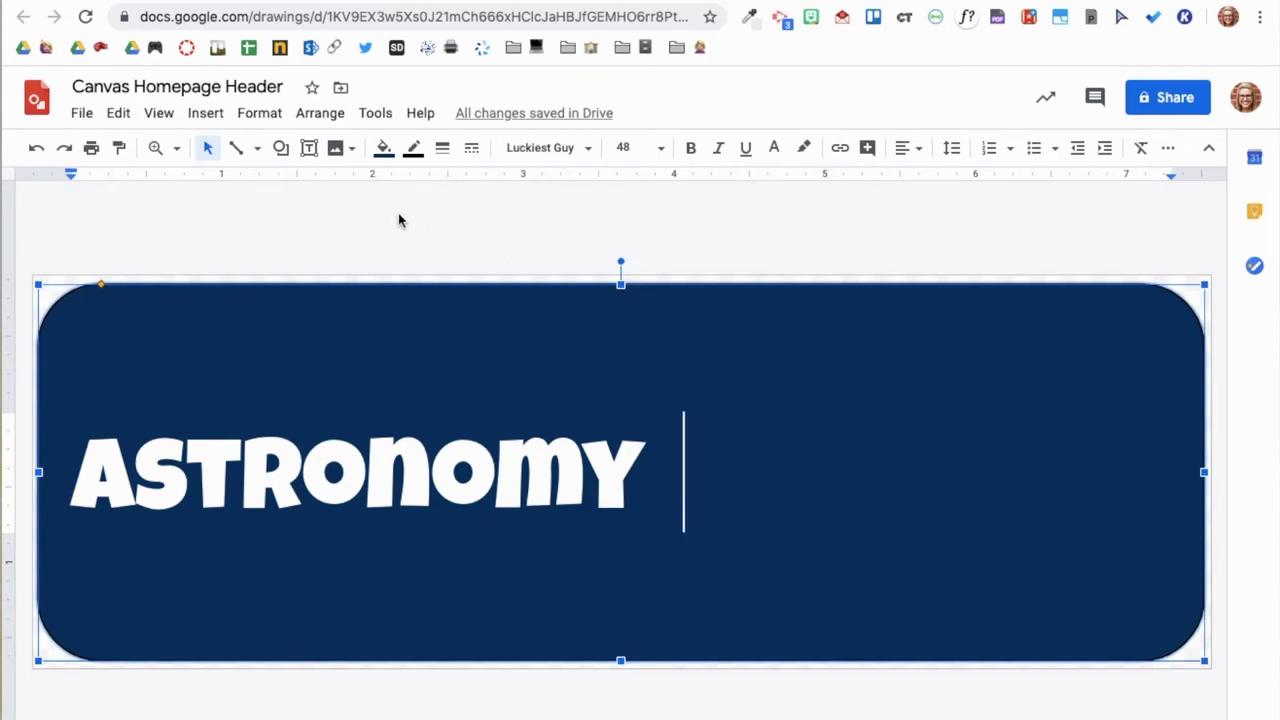
Run a web image search for 'astronomy transparent' images
{"action": "left_click", "coordinate": [208, 116]}
{"action": "mouse_move", "coordinate": [272, 150]}
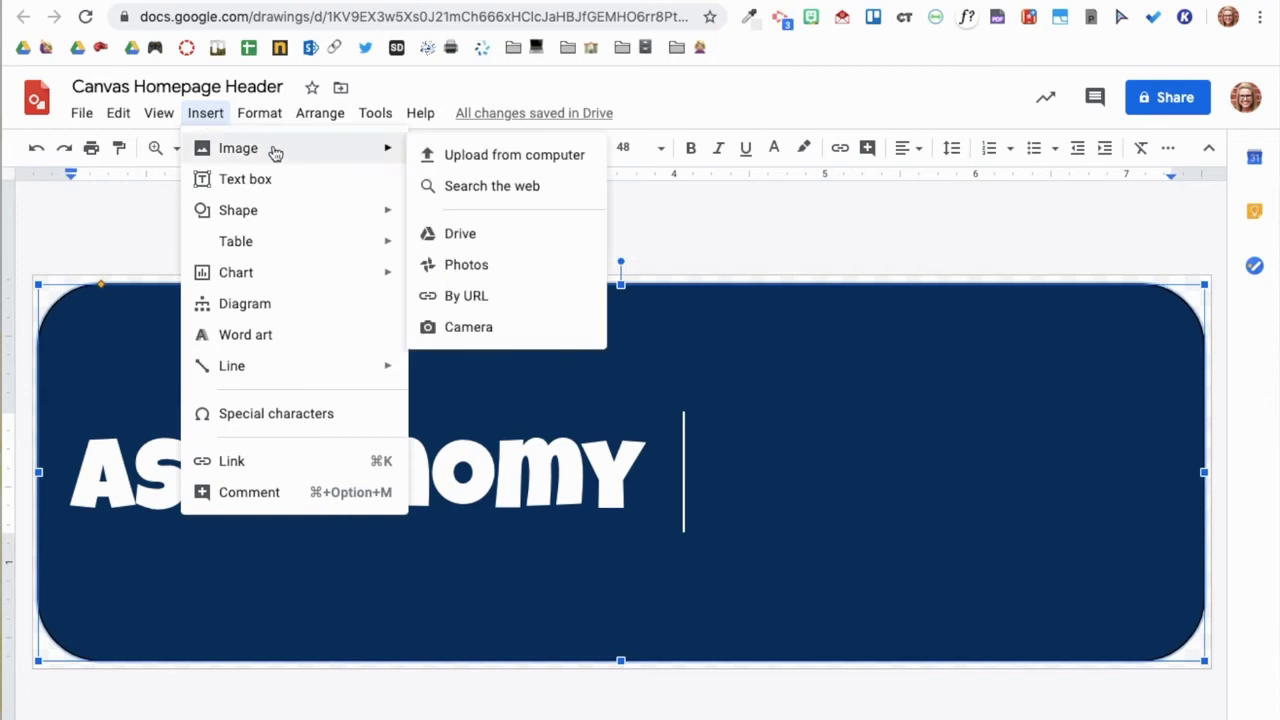
{"action": "left_click", "coordinate": [475, 186]}
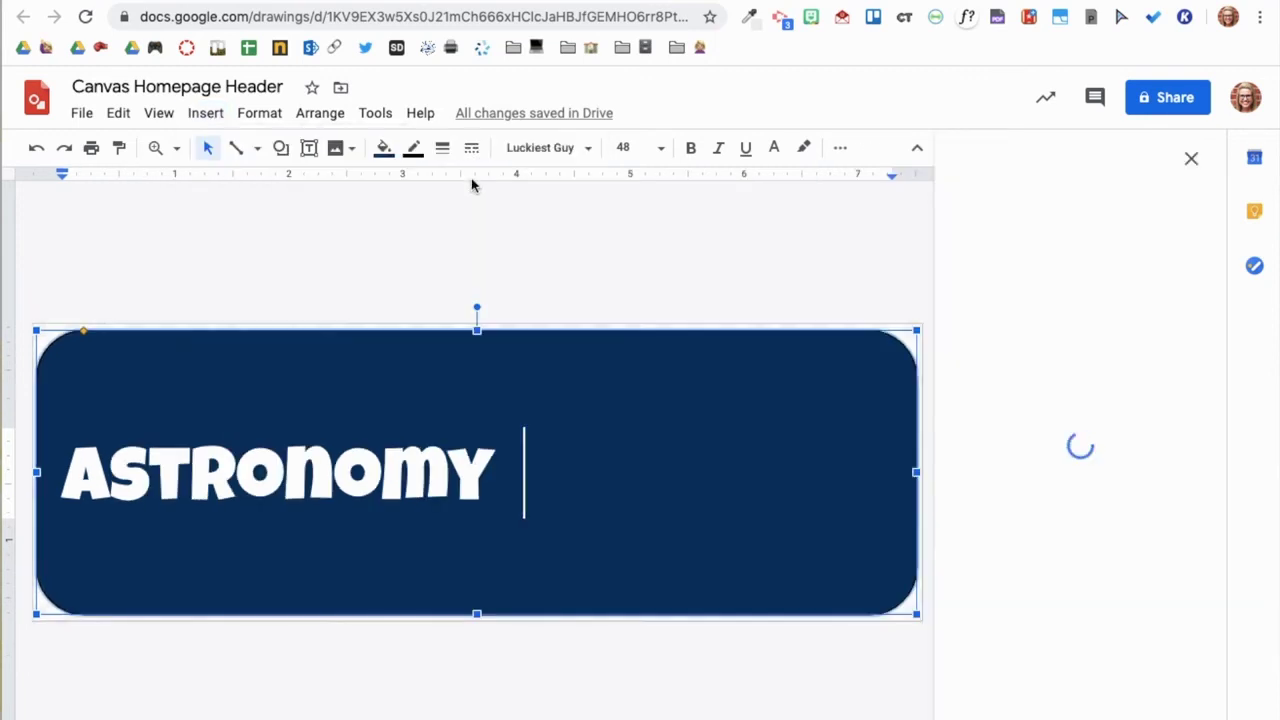
{"action": "type", "text": "astron"}
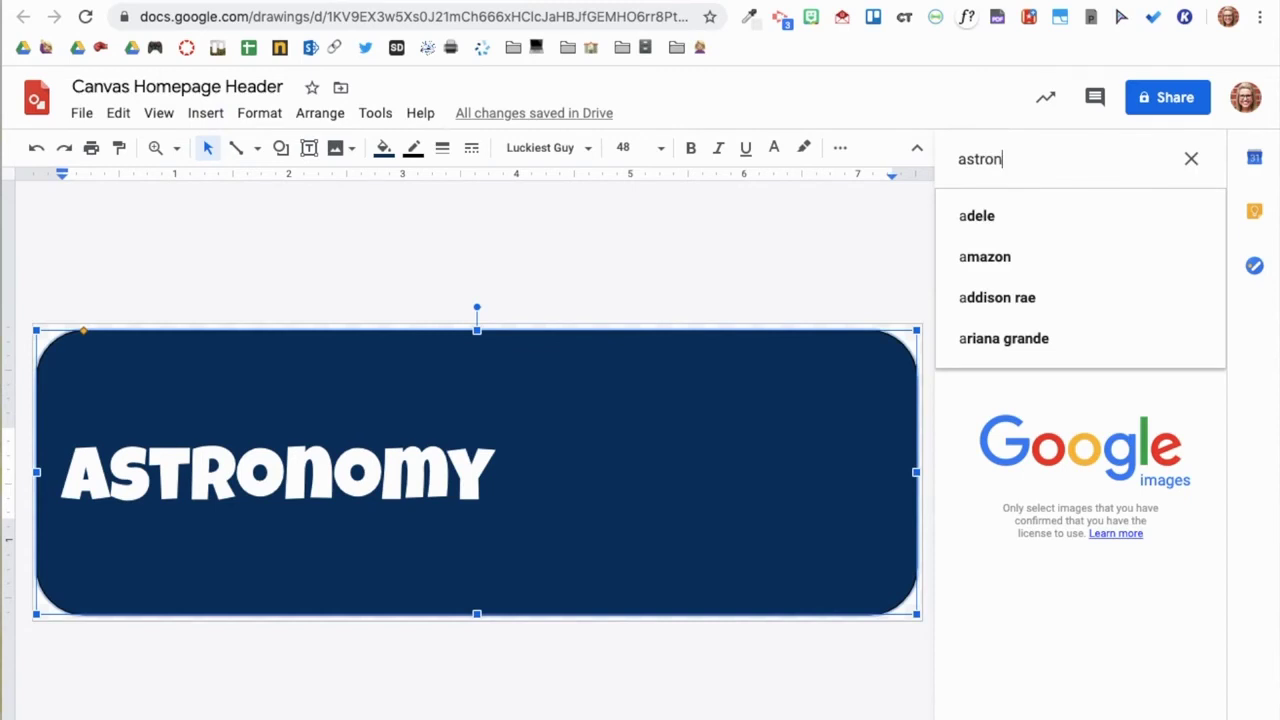
{"action": "type", "text": "omy transparent"}
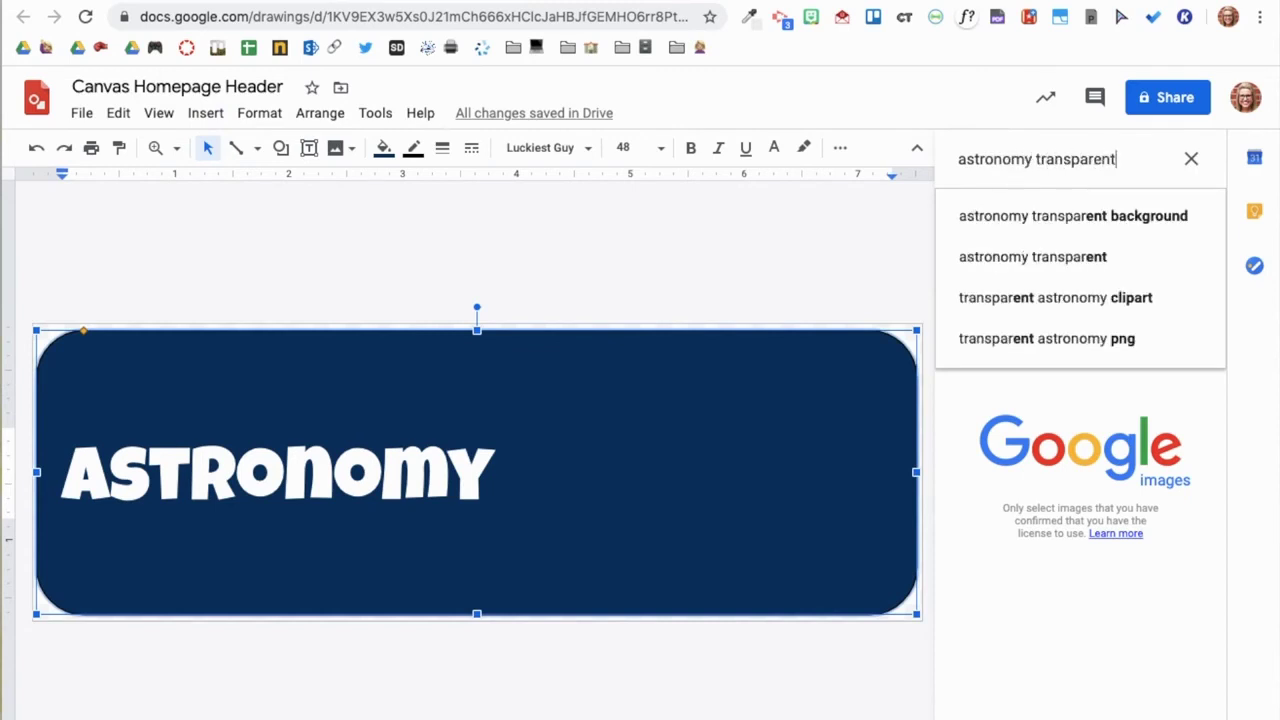
{"action": "left_click", "coordinate": [1113, 217]}
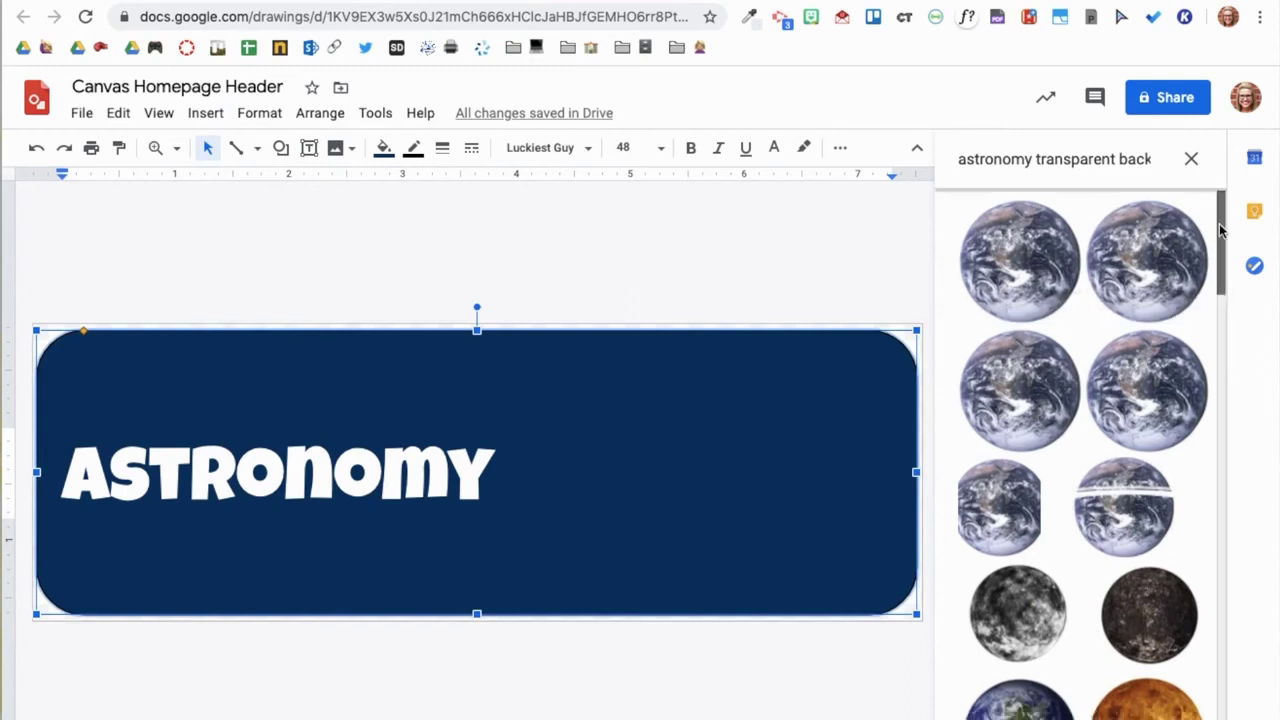
Pick the white stars clipart from the search results
{"action": "left_click_drag", "start_coordinate": [1220, 243], "coordinate": [1216, 525]}
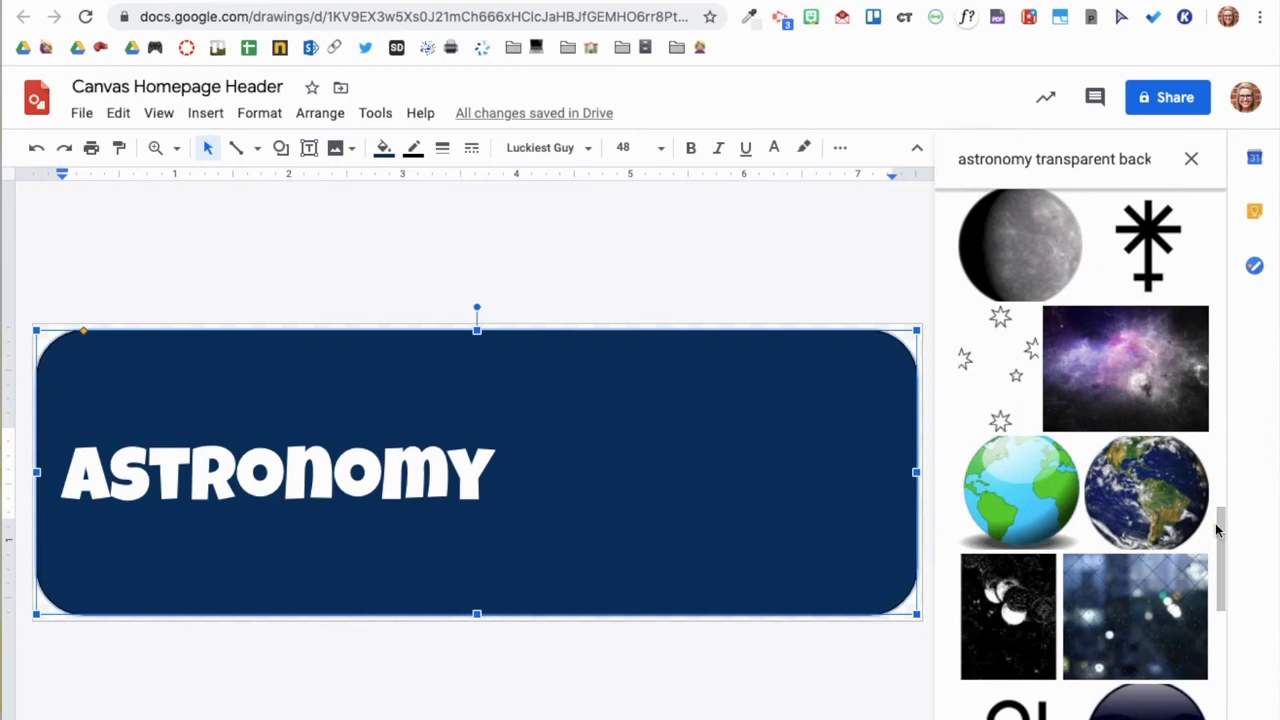
{"action": "left_click", "coordinate": [993, 402]}
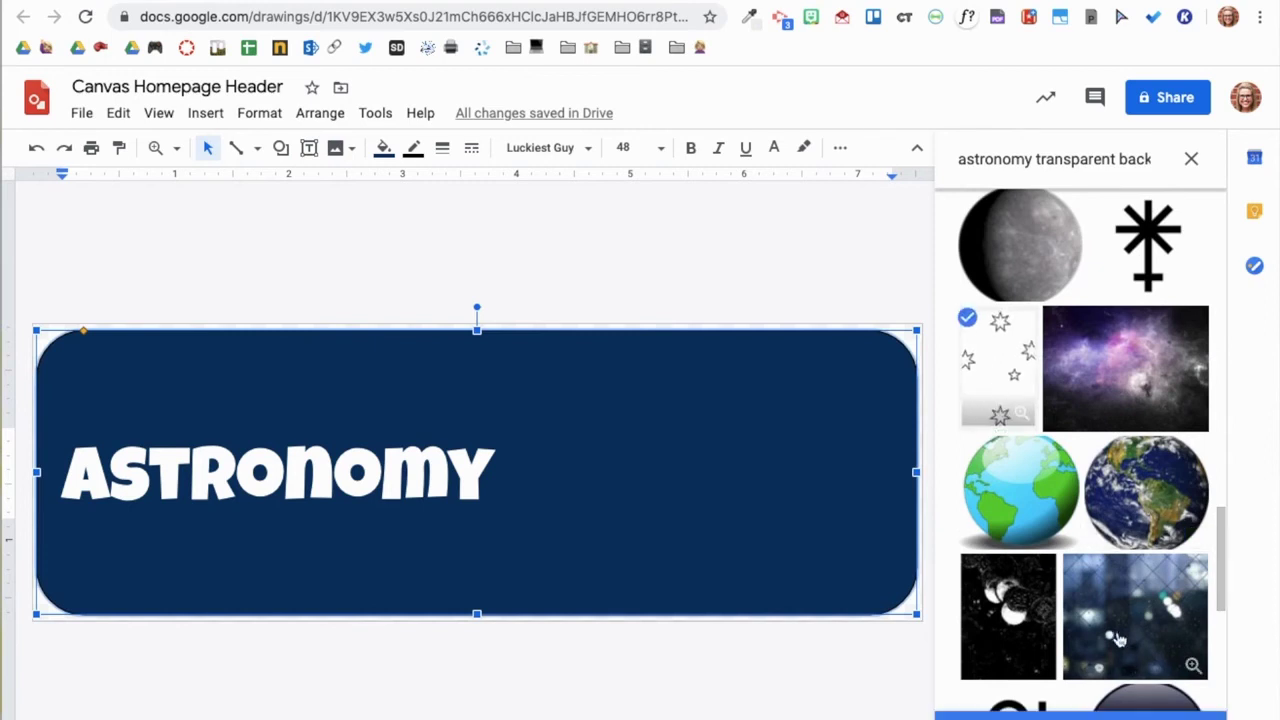
{"action": "right_click", "coordinate": [966, 380]}
{"action": "key", "text": "Escape"}
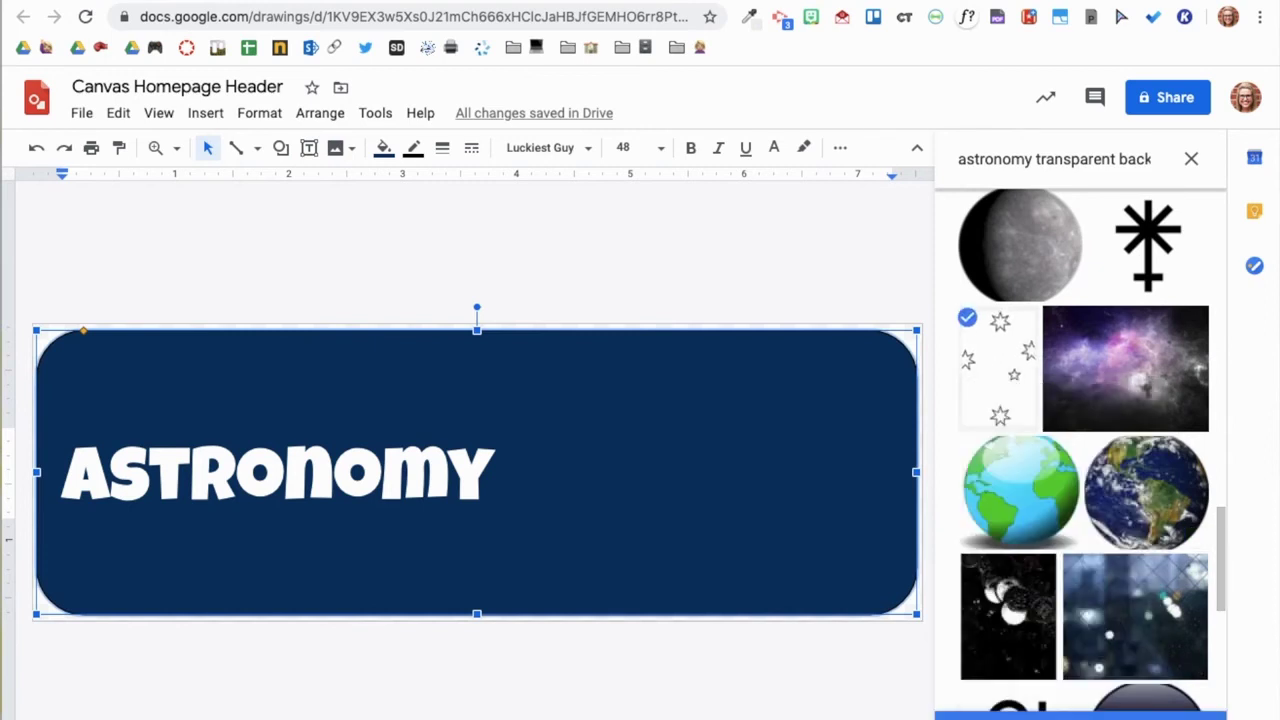
Insert the stars clipart, shrink it, and move it to the banner's right side
{"action": "left_click", "coordinate": [1080, 714]}
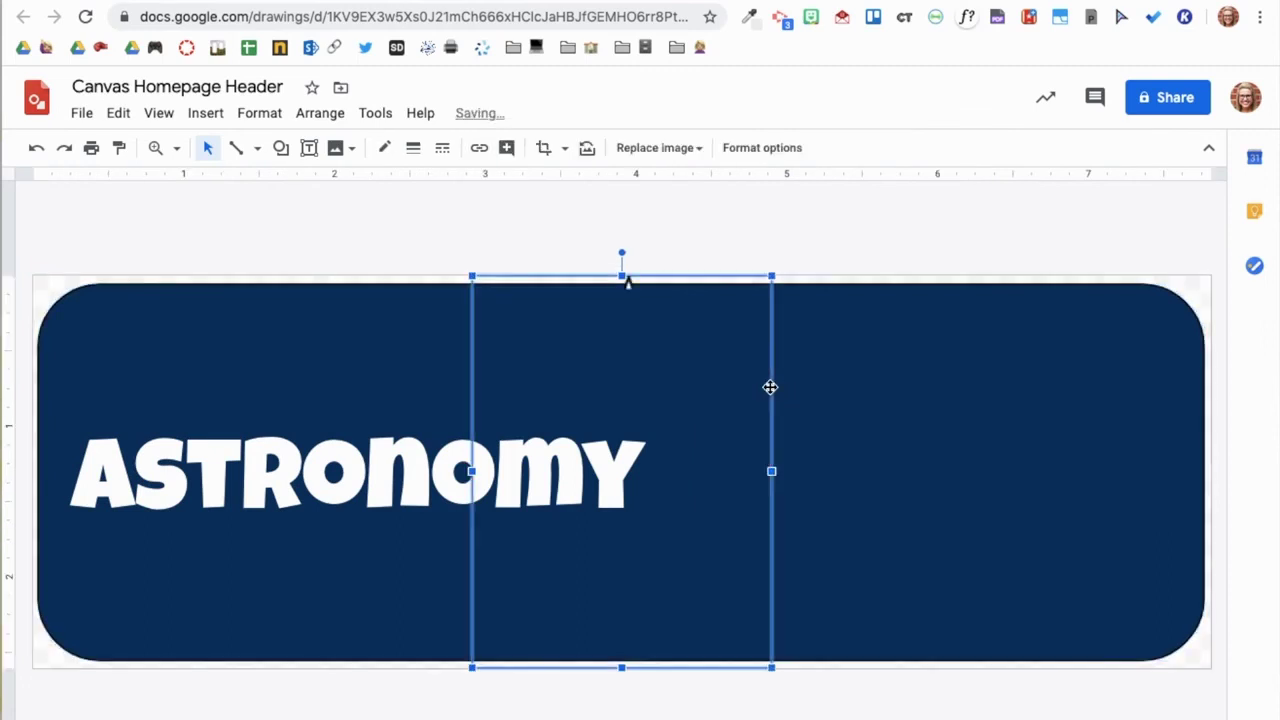
{"action": "left_click_drag", "start_coordinate": [771, 275], "coordinate": [679, 381]}
{"action": "left_click_drag", "start_coordinate": [650, 445], "coordinate": [983, 391]}
Give the navy rounded rectangle an 8px black outline, then select the ASTRONOMY text
{"action": "left_click", "coordinate": [734, 300]}
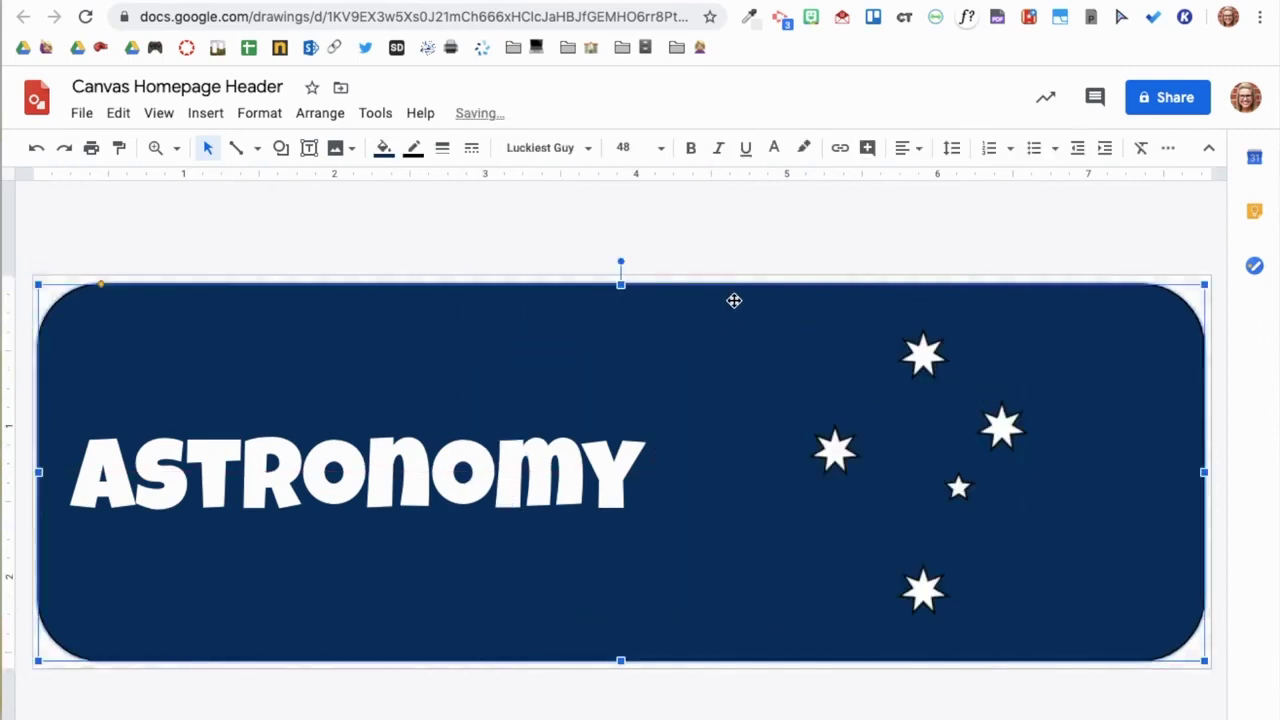
{"action": "left_click", "coordinate": [442, 147]}
{"action": "left_click", "coordinate": [466, 312]}
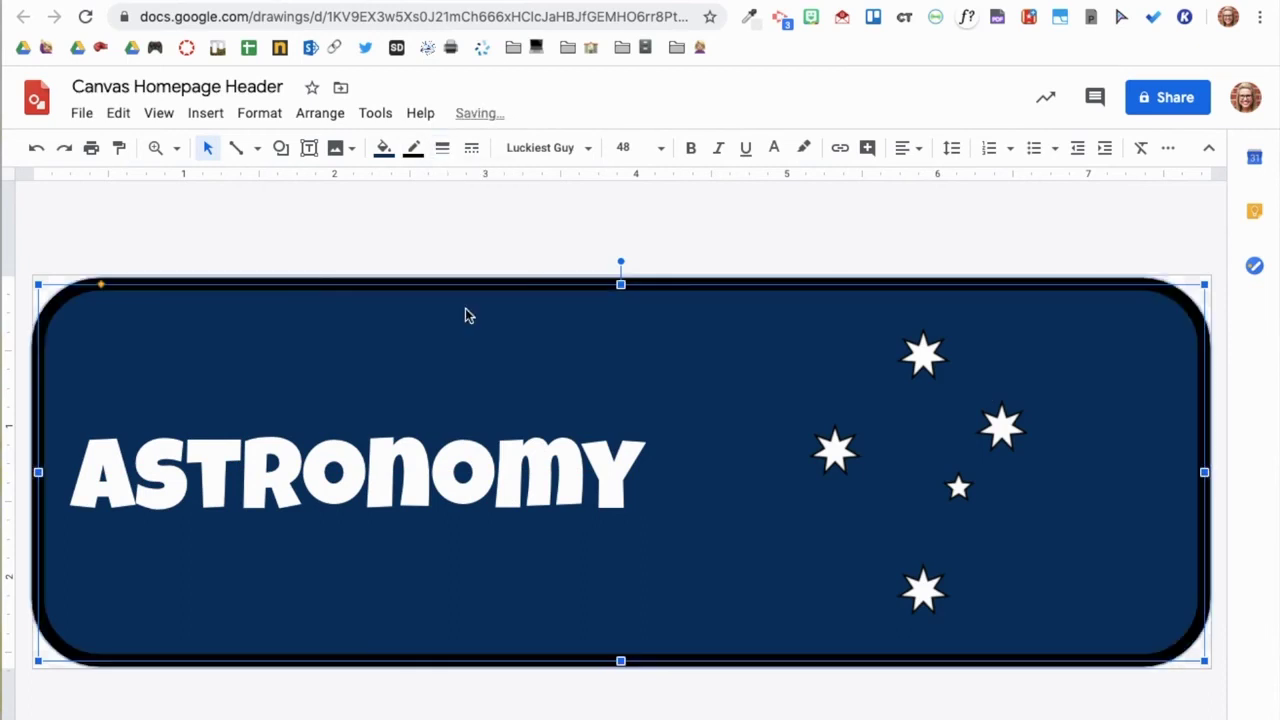
{"action": "triple_click", "coordinate": [419, 467]}
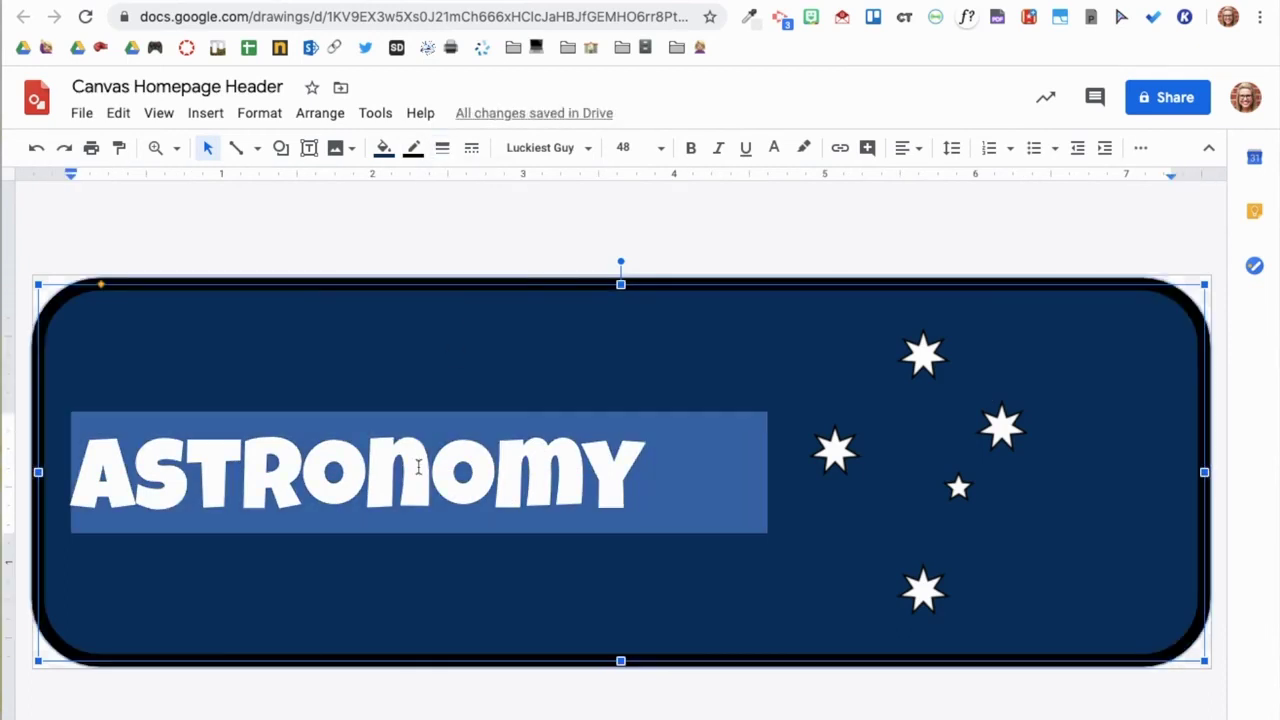
Delete the plain heading and add word art reading 'Astronomy'
{"action": "key", "text": "BackSpace"}
{"action": "left_click", "coordinate": [206, 113]}
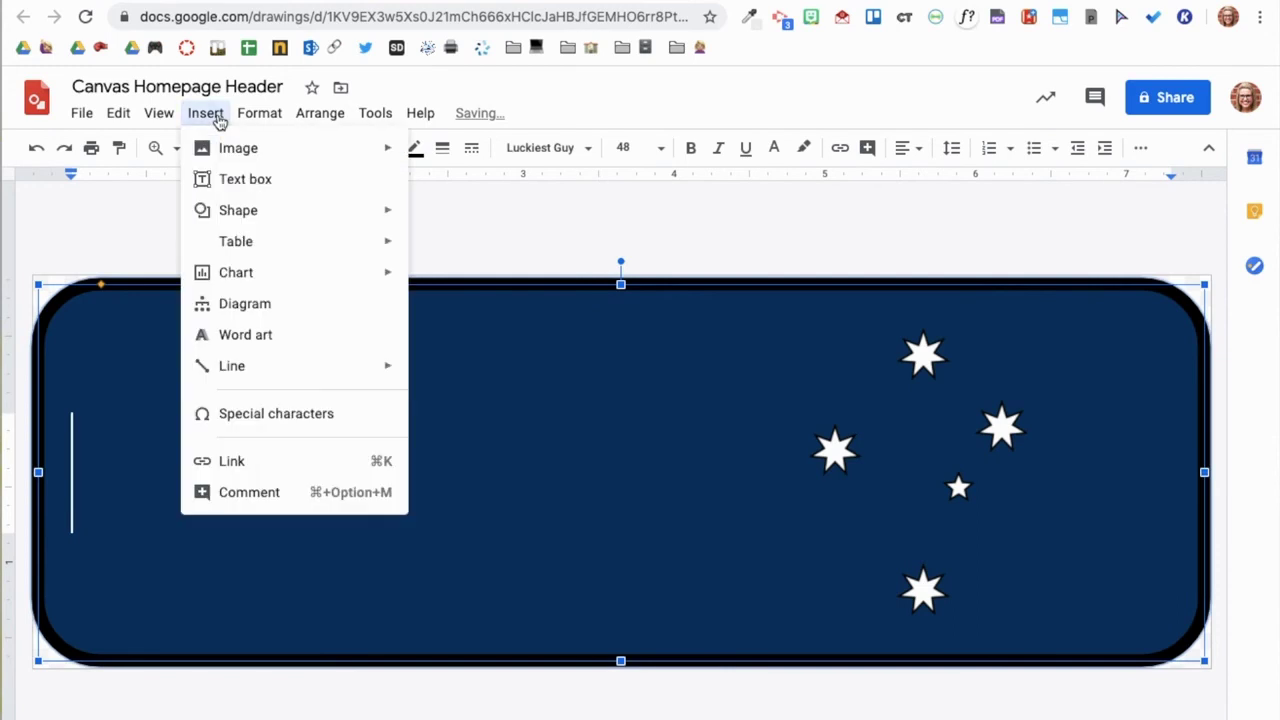
{"action": "left_click", "coordinate": [262, 336]}
{"action": "type", "text": "Astronomy"}
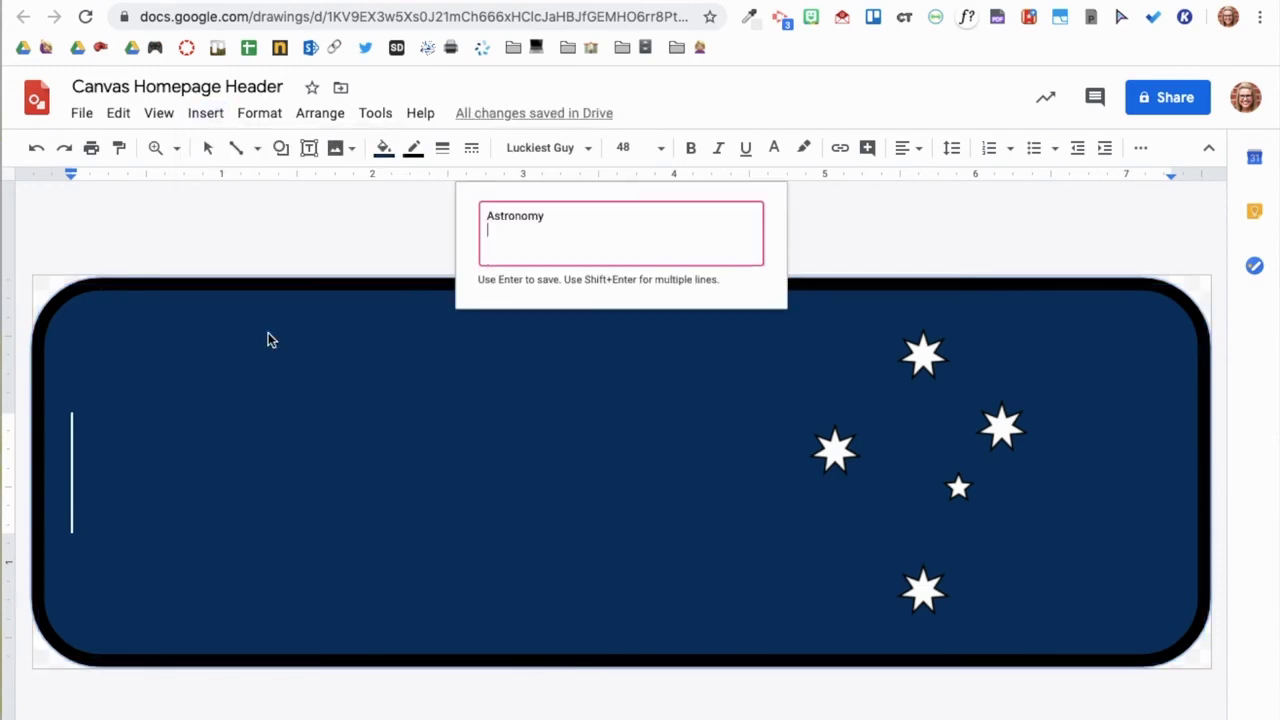
{"action": "key", "text": "Return"}
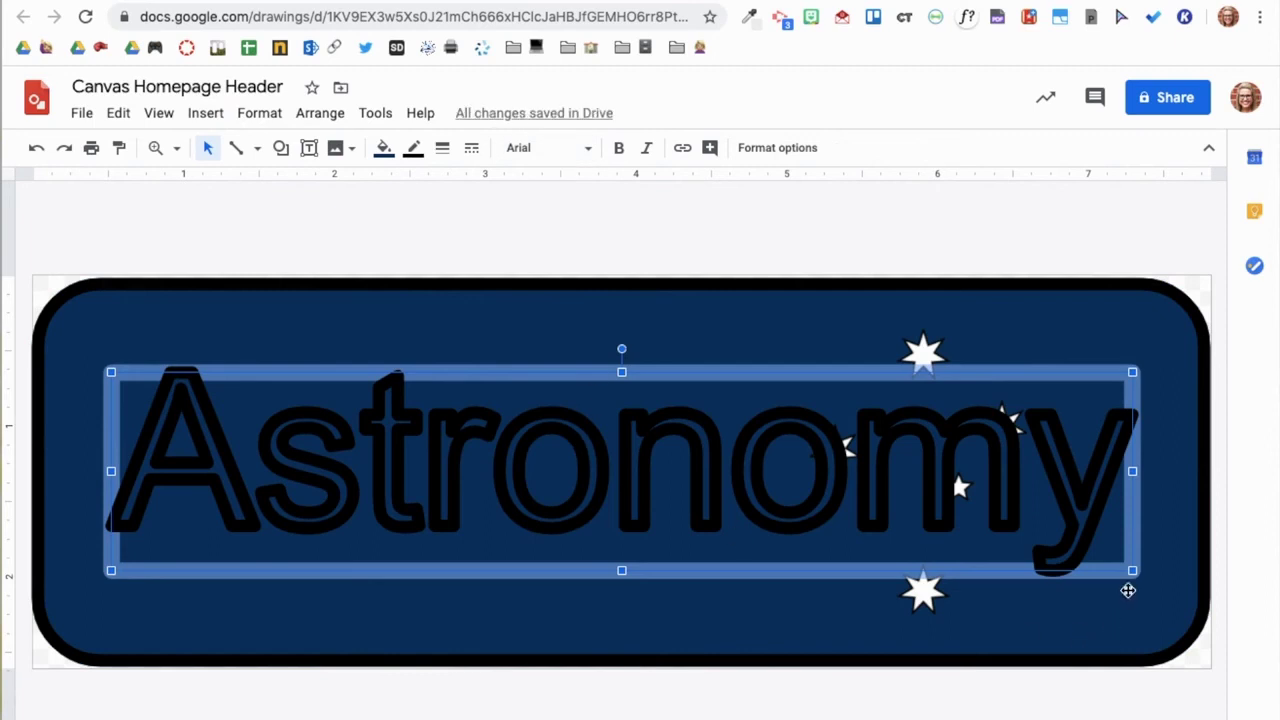
Narrow the word art, set it in white Luckiest Guy, and move it left
{"action": "left_click_drag", "start_coordinate": [1134, 573], "coordinate": [699, 572]}
{"action": "left_click", "coordinate": [572, 143]}
{"action": "left_click", "coordinate": [576, 254]}
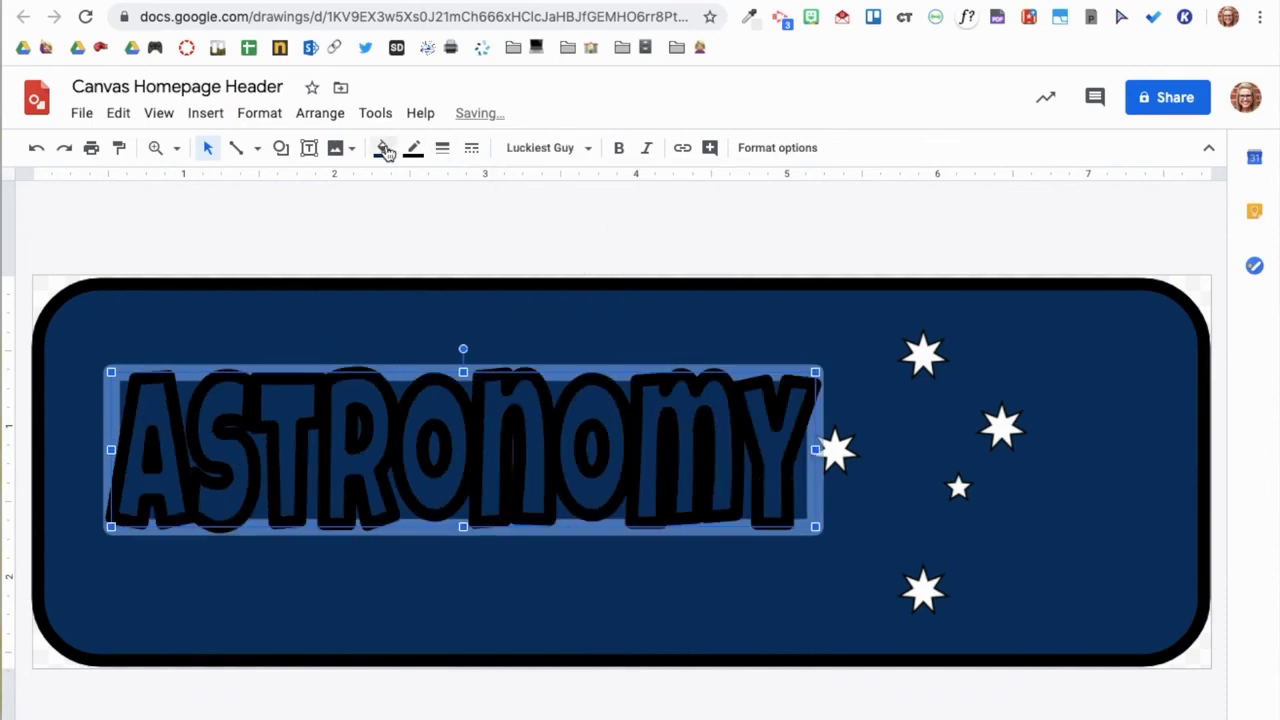
{"action": "left_click", "coordinate": [383, 148]}
{"action": "left_click", "coordinate": [582, 252]}
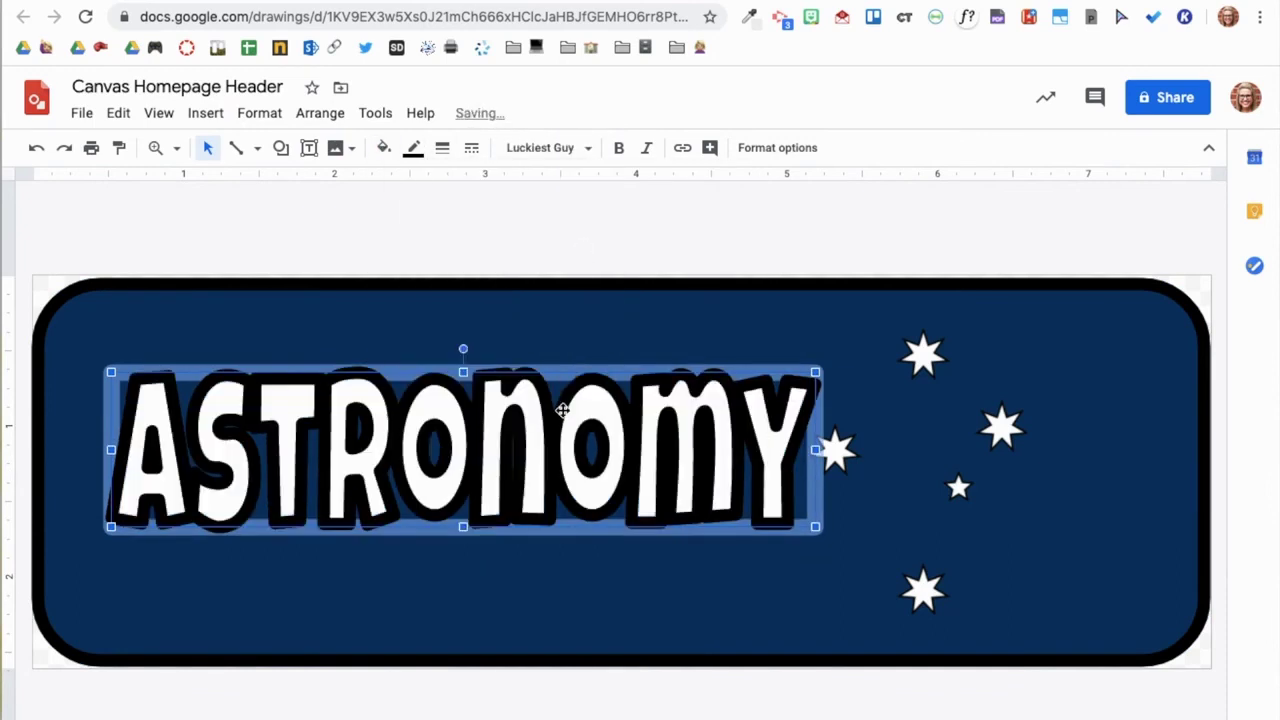
{"action": "left_click_drag", "start_coordinate": [563, 411], "coordinate": [518, 430]}
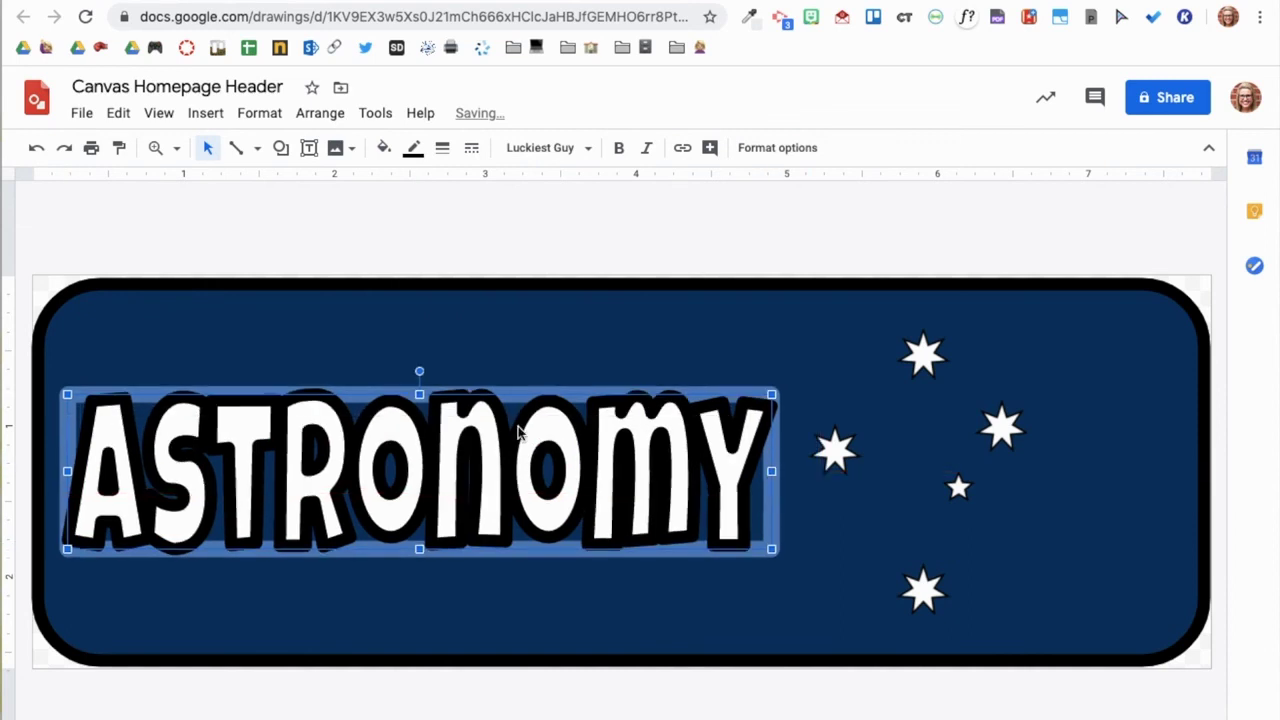
Download the finished banner as a PNG image (.png)
{"action": "left_click", "coordinate": [362, 242]}
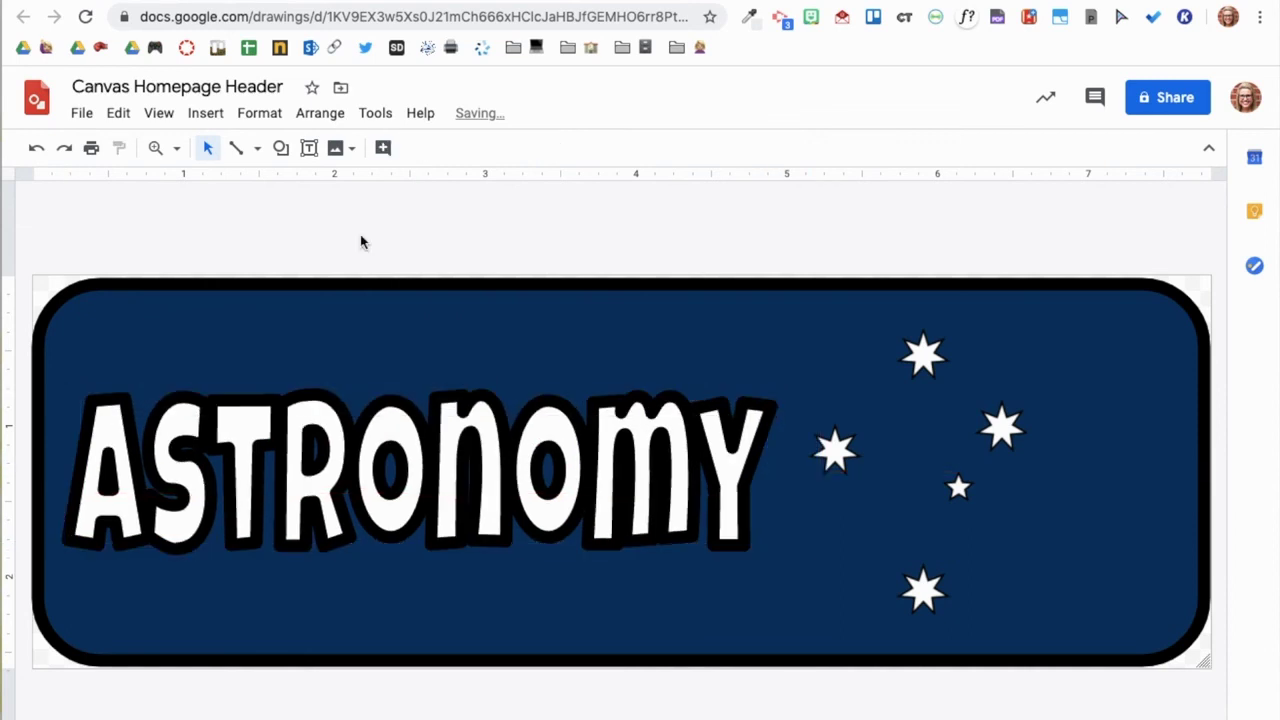
{"action": "left_click", "coordinate": [82, 116]}
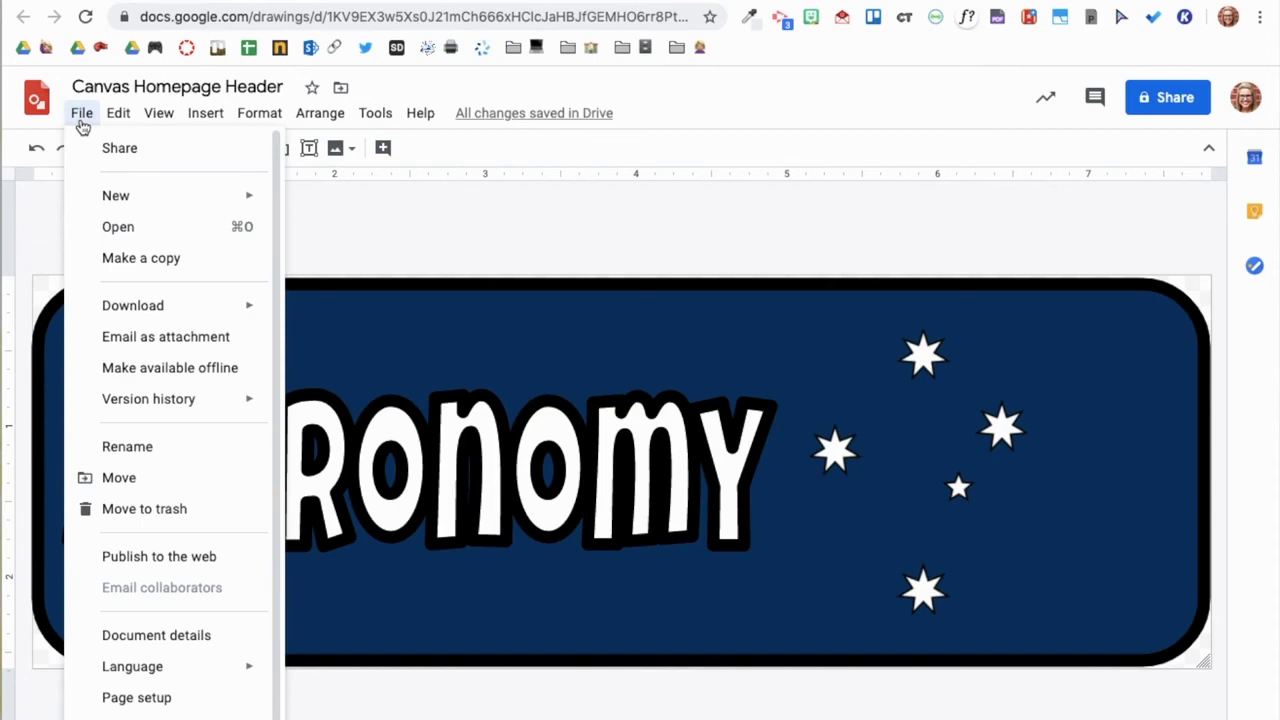
{"action": "mouse_move", "coordinate": [163, 318]}
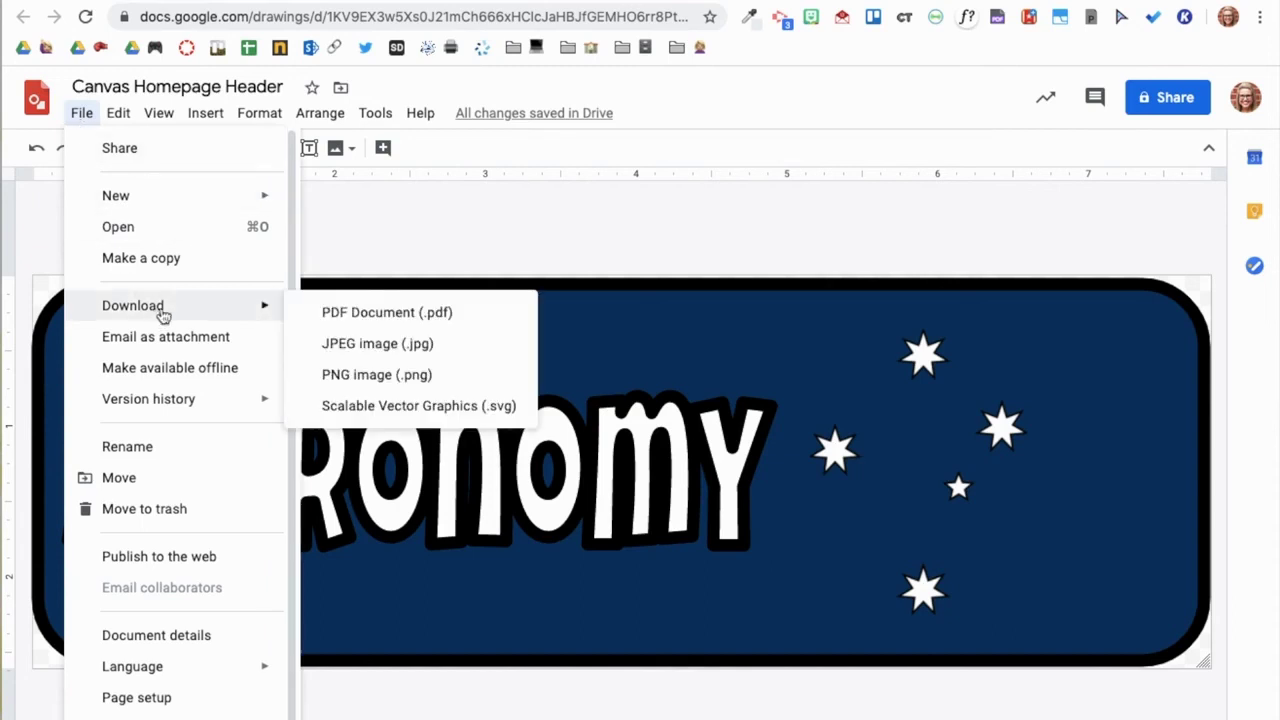
{"action": "left_click", "coordinate": [339, 375]}
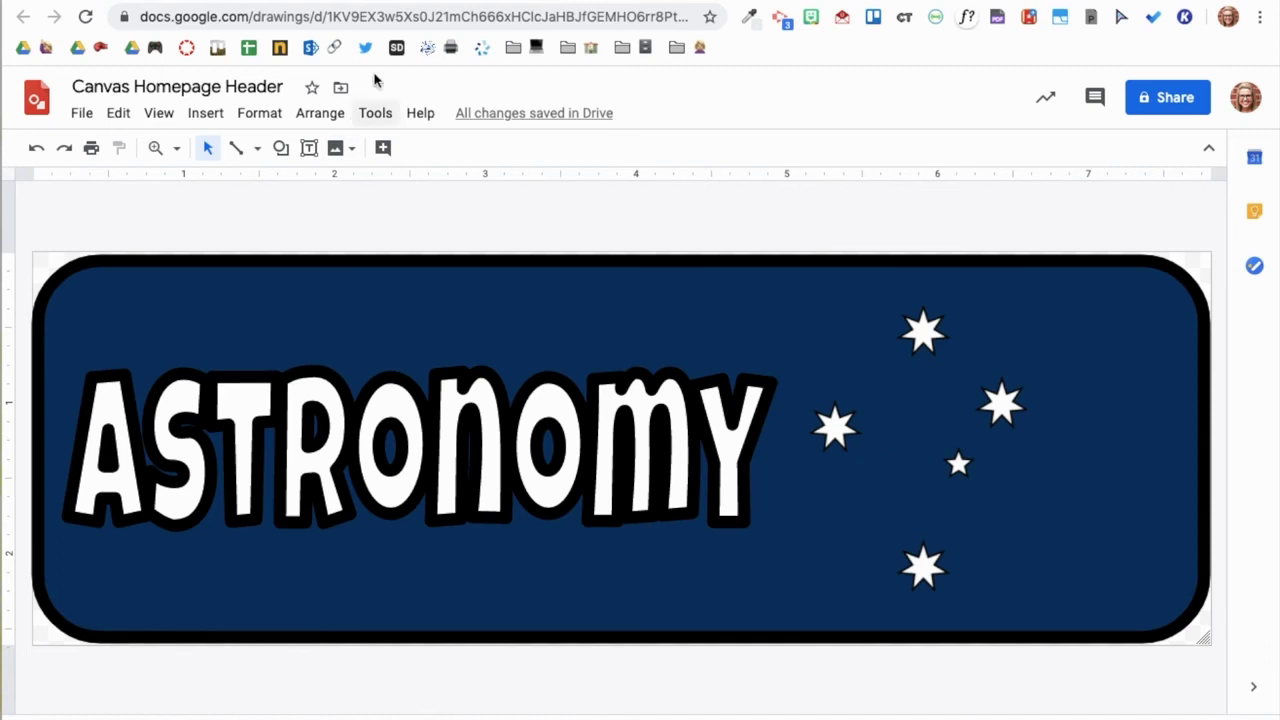
In the 1-Canvas Graphics Drive folder, make a copy of the Canvas Homepage Header drawing
{"action": "left_click", "coordinate": [389, 1]}
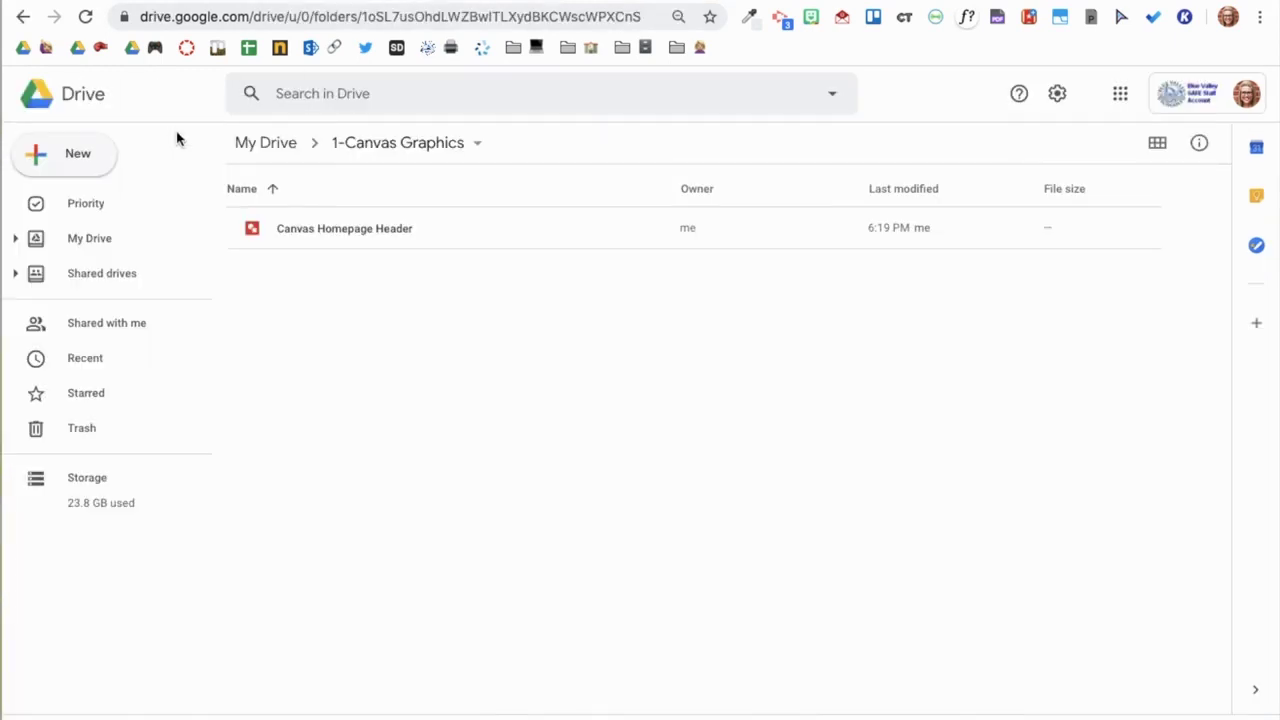
{"action": "right_click", "coordinate": [350, 231]}
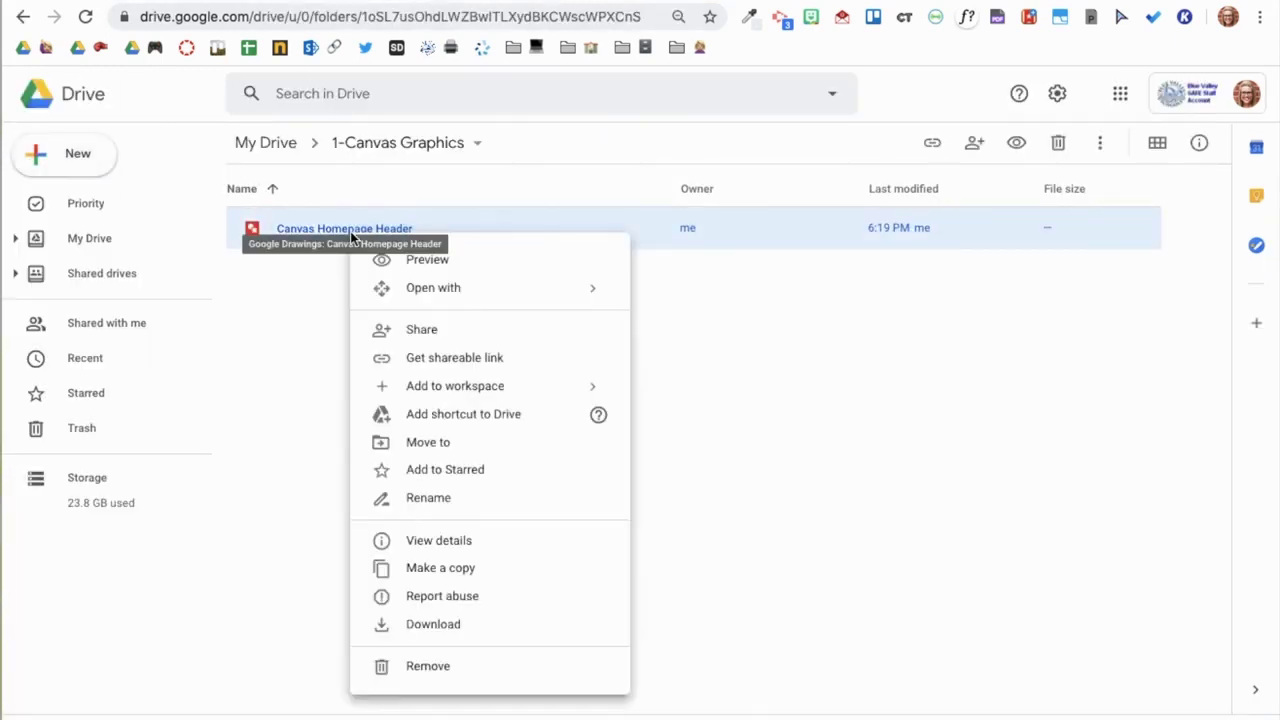
{"action": "left_click", "coordinate": [456, 569]}
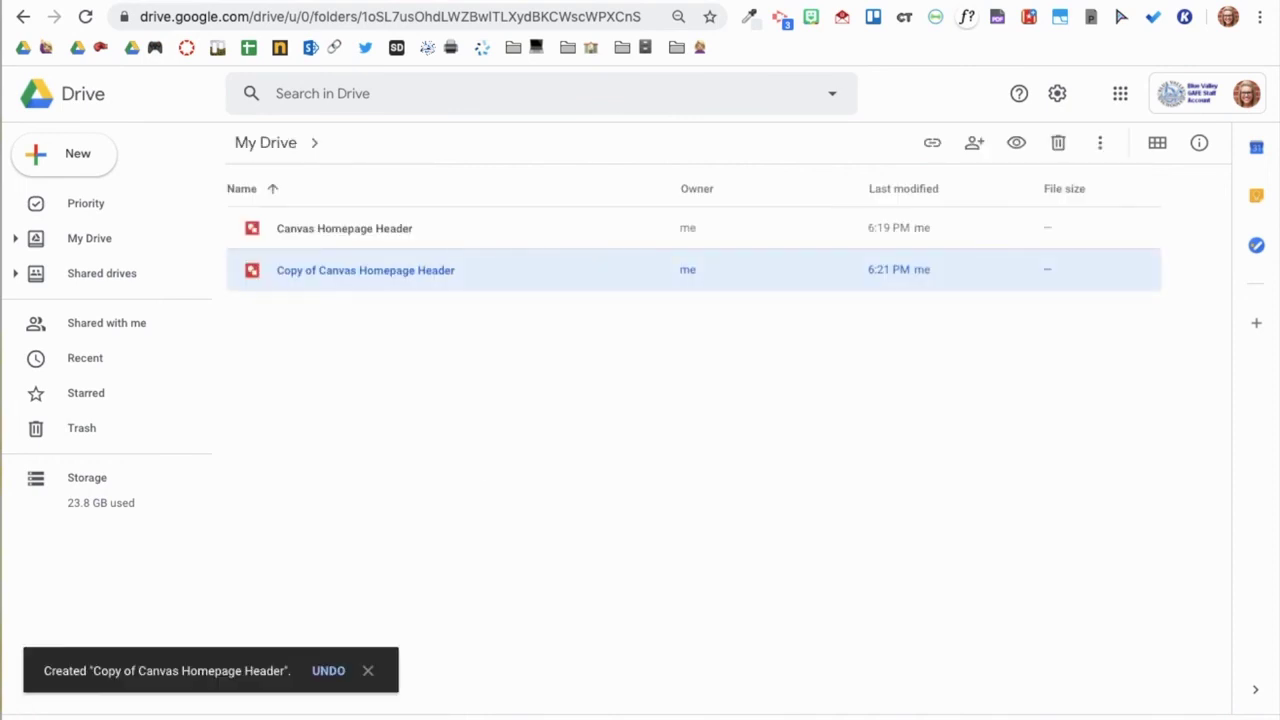
Back in the Canvas Homepage Header drawing, duplicate the white stars clipart with Ctrl+D
{"action": "key", "text": "ctrl+Tab"}
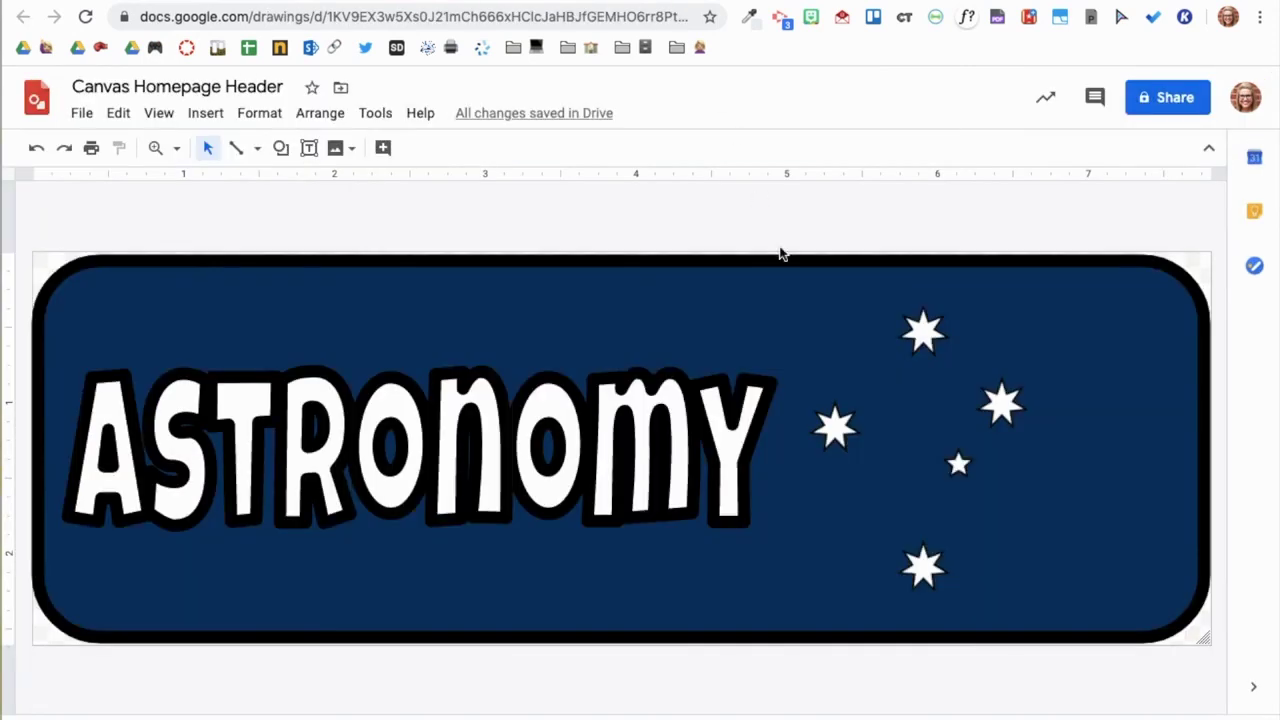
{"action": "left_click", "coordinate": [932, 343]}
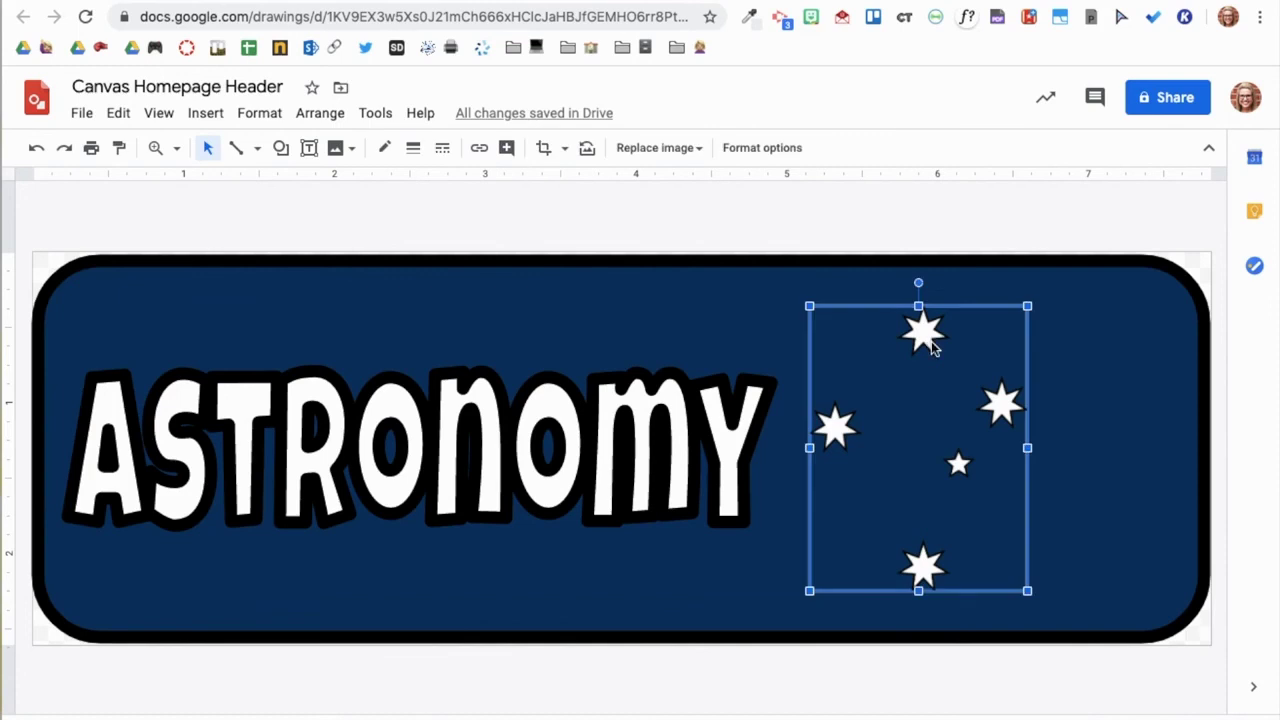
{"action": "key", "text": "ctrl+d"}
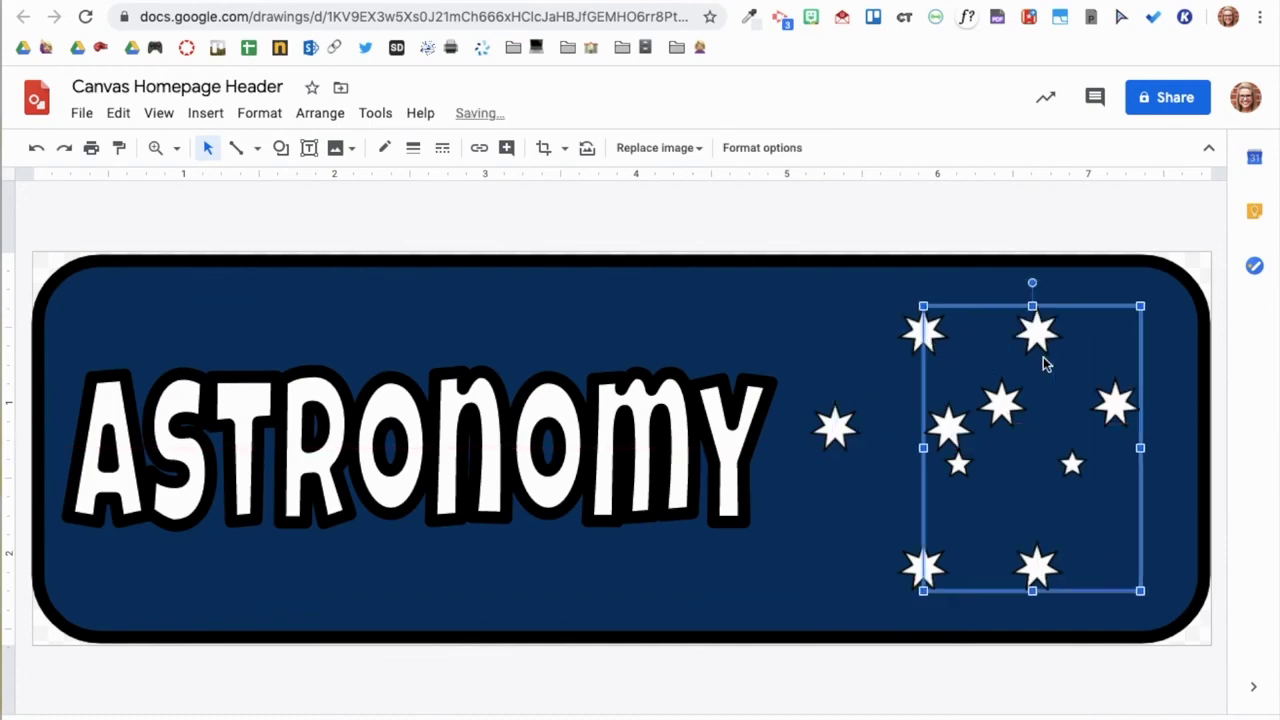